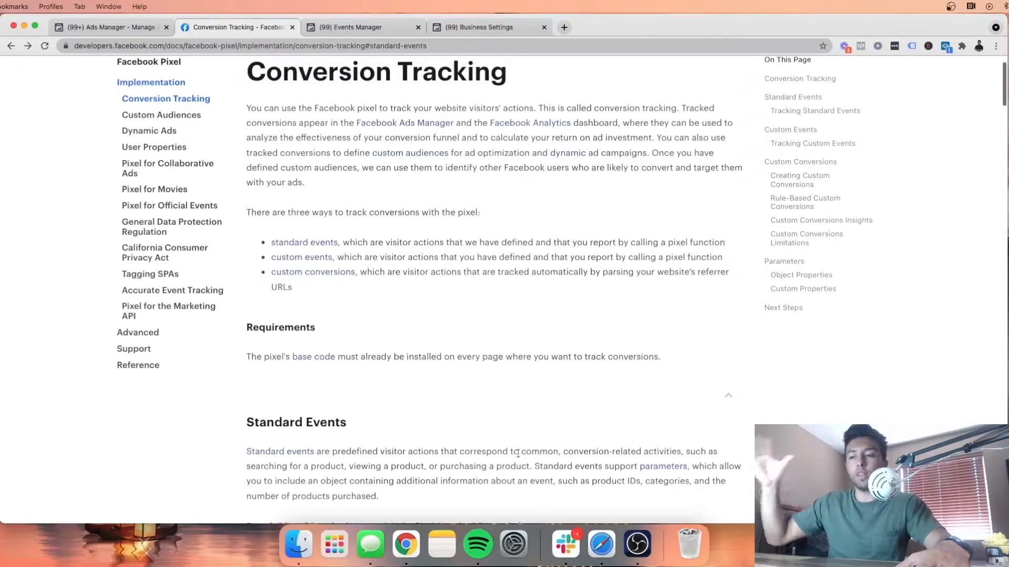
Step: Review how the Conversion Tracking documentation tracks standard events with the fbq('track') Purchase code and its purchase event example
scroll(518, 453, down, 5)
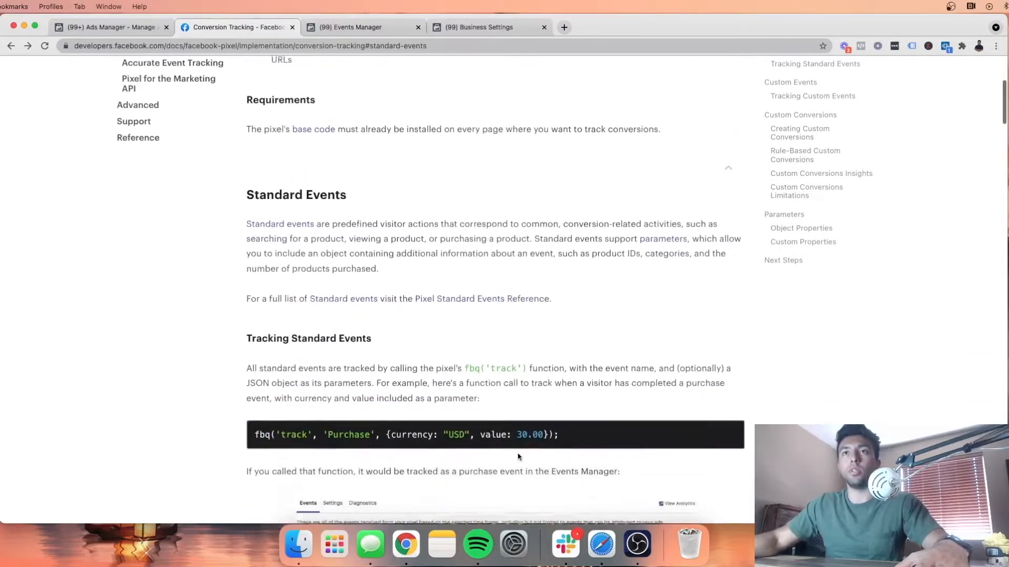
scroll(344, 437, down, 2)
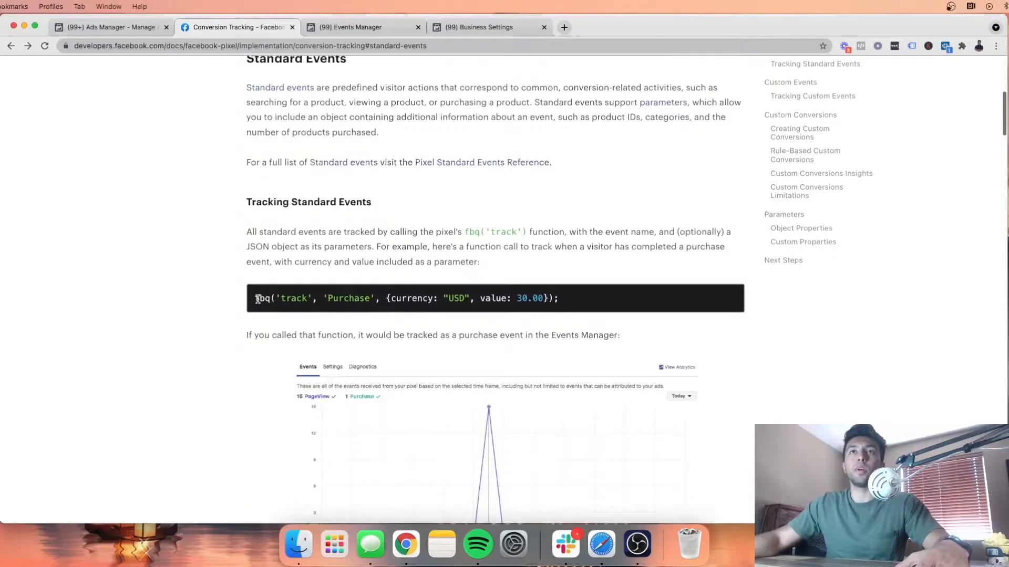
drag(255, 300, 369, 297)
click(372, 298)
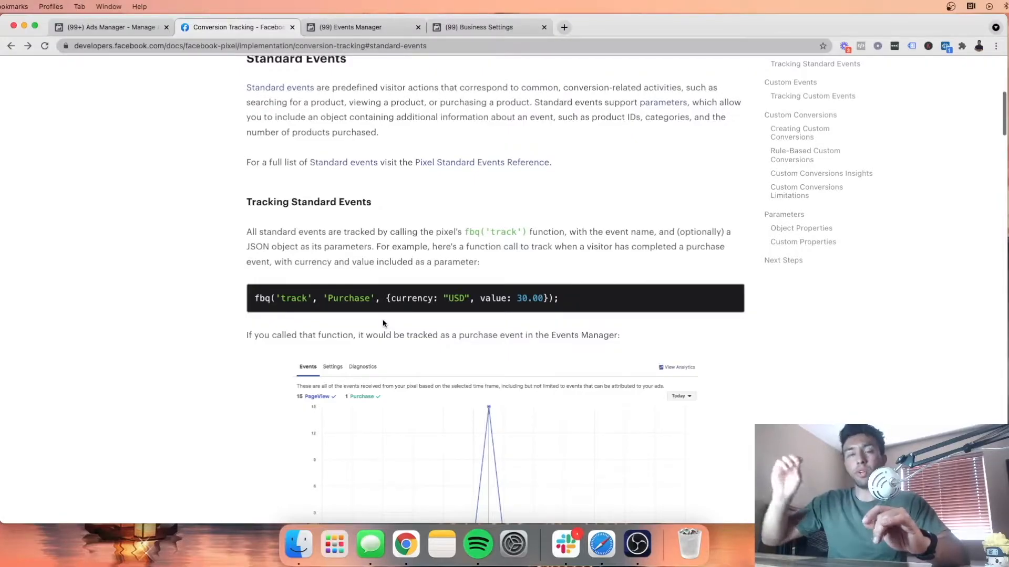
scroll(383, 323, down, 2)
scroll(383, 324, down, 3)
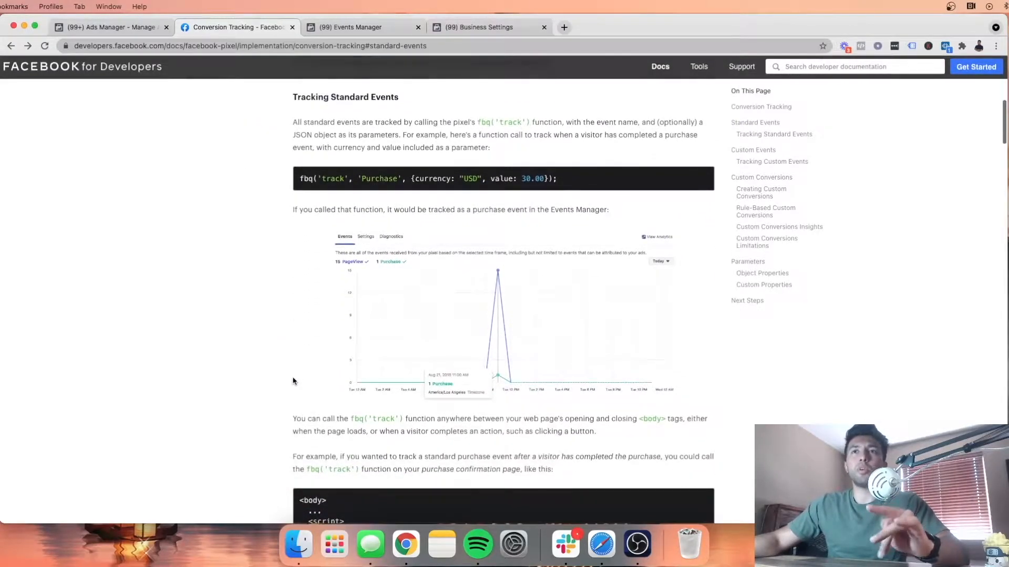
scroll(292, 381, down, 1)
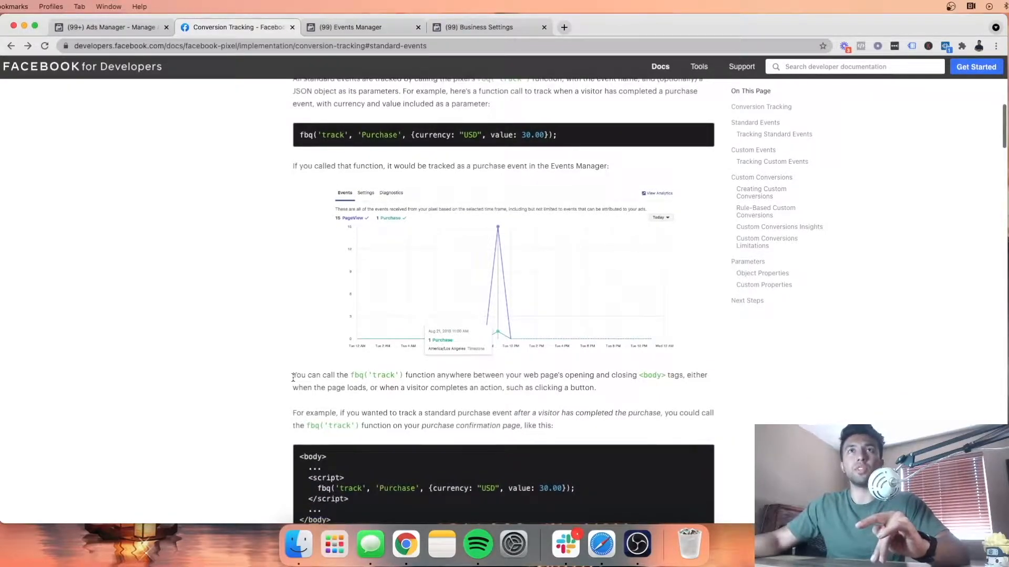
scroll(293, 377, up, 10)
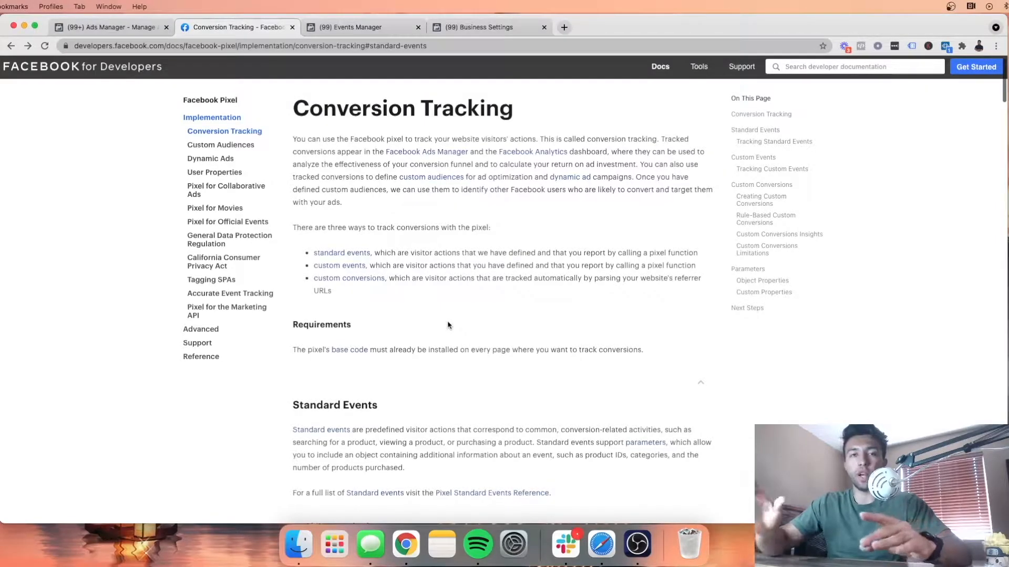
Step: Examine the documentation's custom events section with the fbq('trackCustom') example and the custom conversions section
scroll(448, 325, down, 1)
scroll(447, 325, down, 10)
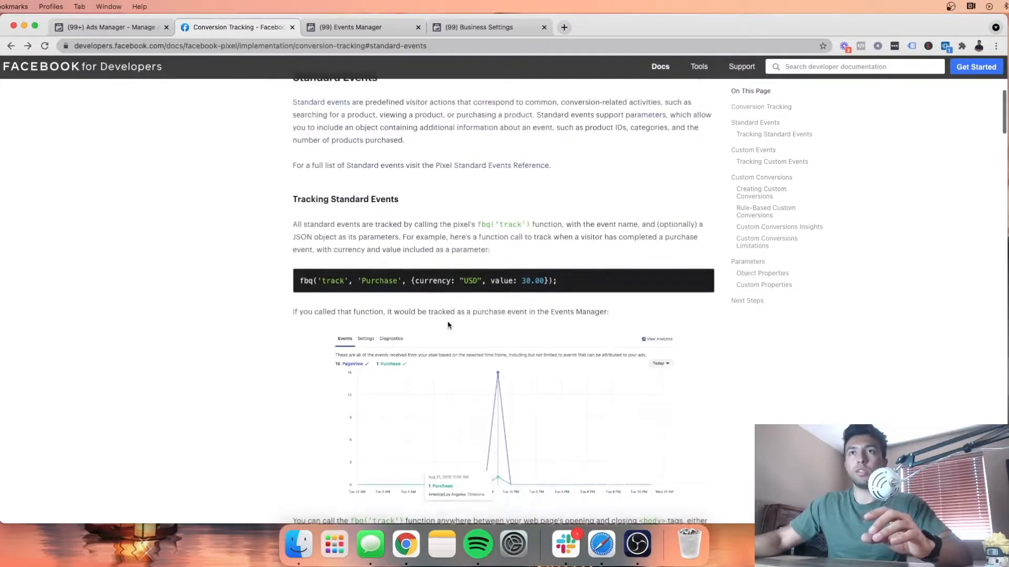
scroll(447, 322, down, 5)
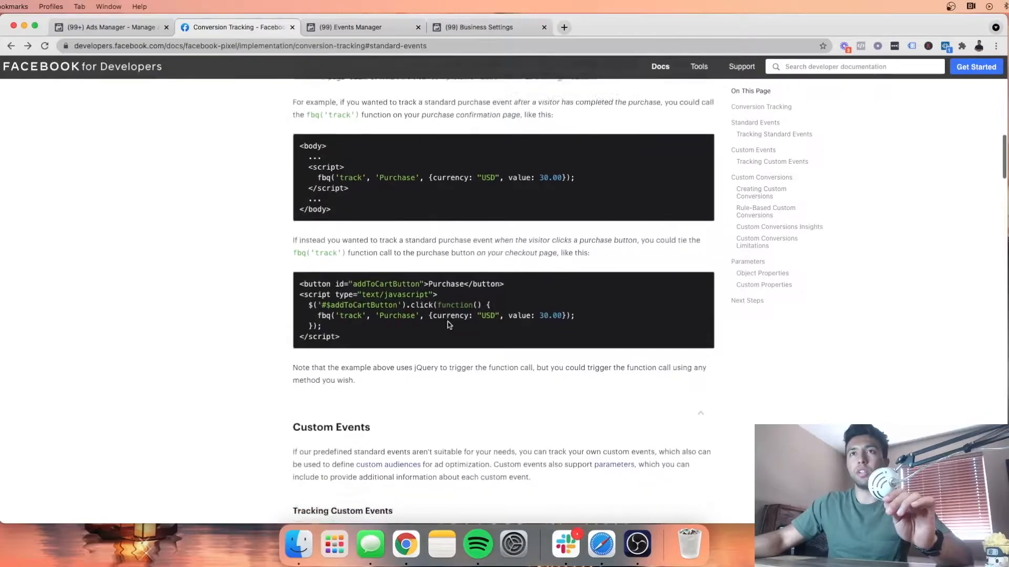
scroll(448, 322, down, 3)
scroll(401, 269, up, 5)
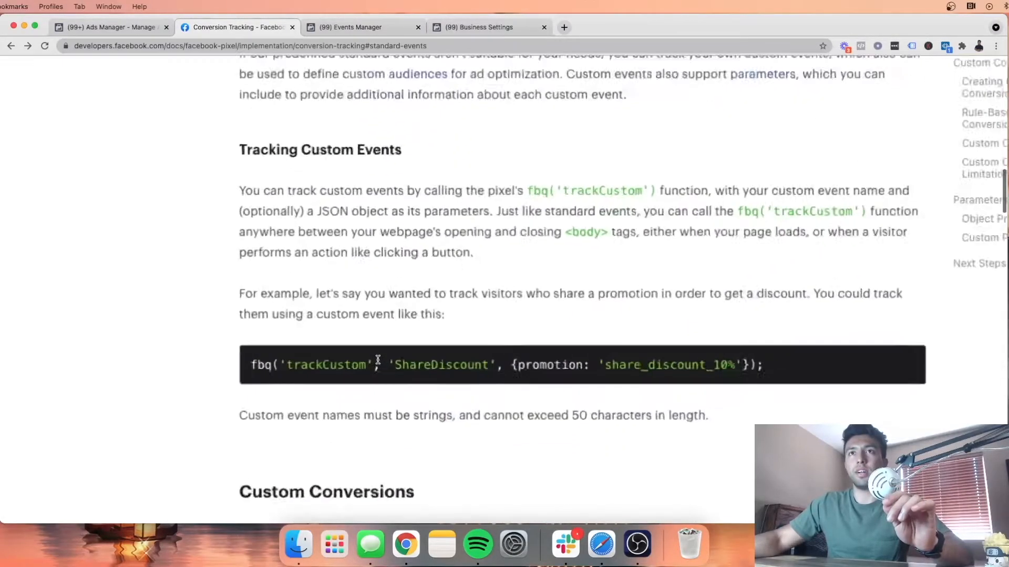
drag(282, 366, 370, 366)
scroll(370, 366, down, 5)
click(405, 365)
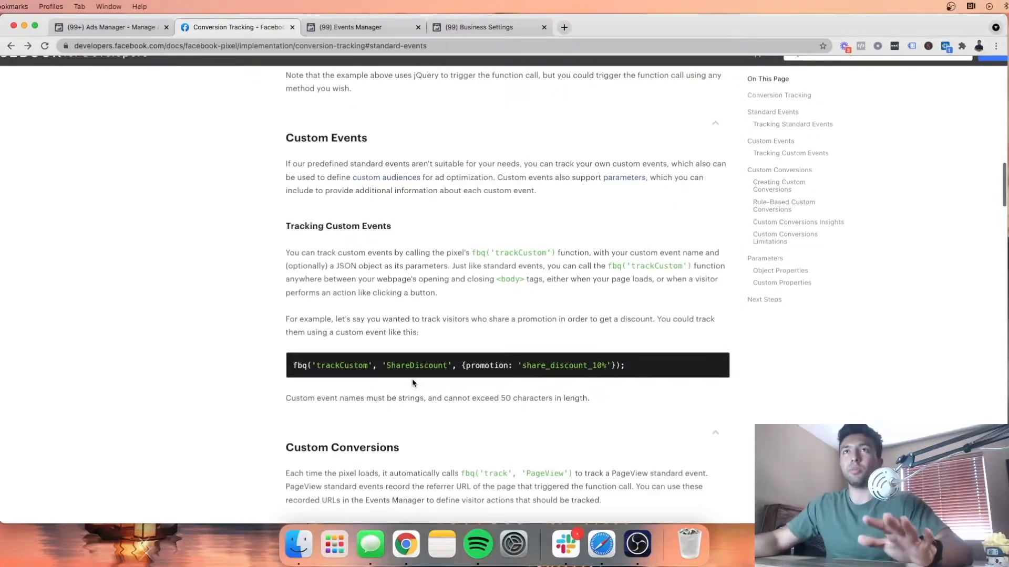
scroll(412, 380, down, 1)
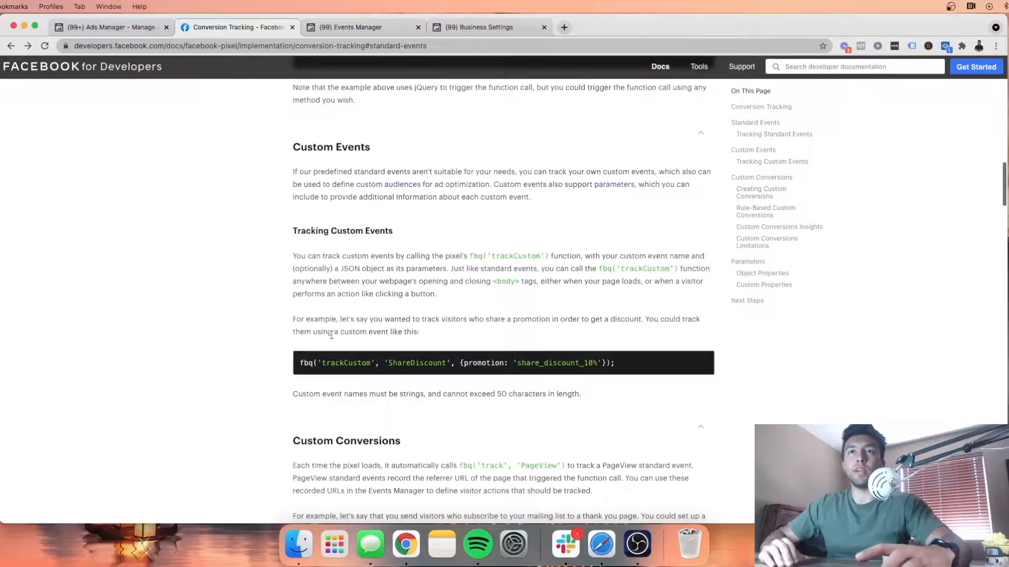
scroll(331, 336, down, 1)
scroll(332, 338, down, 5)
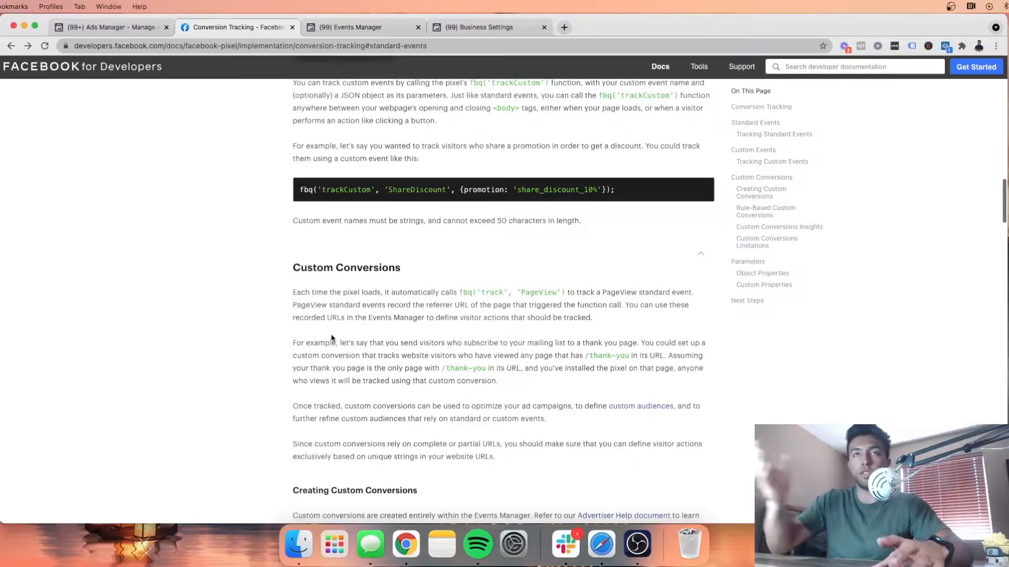
scroll(331, 339, up, 20)
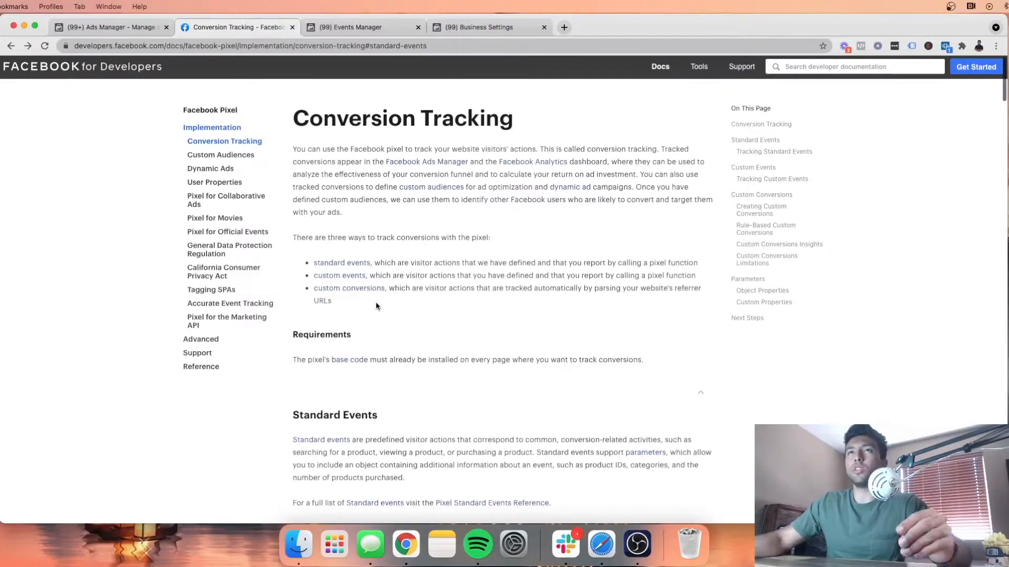
scroll(376, 303, up, 1)
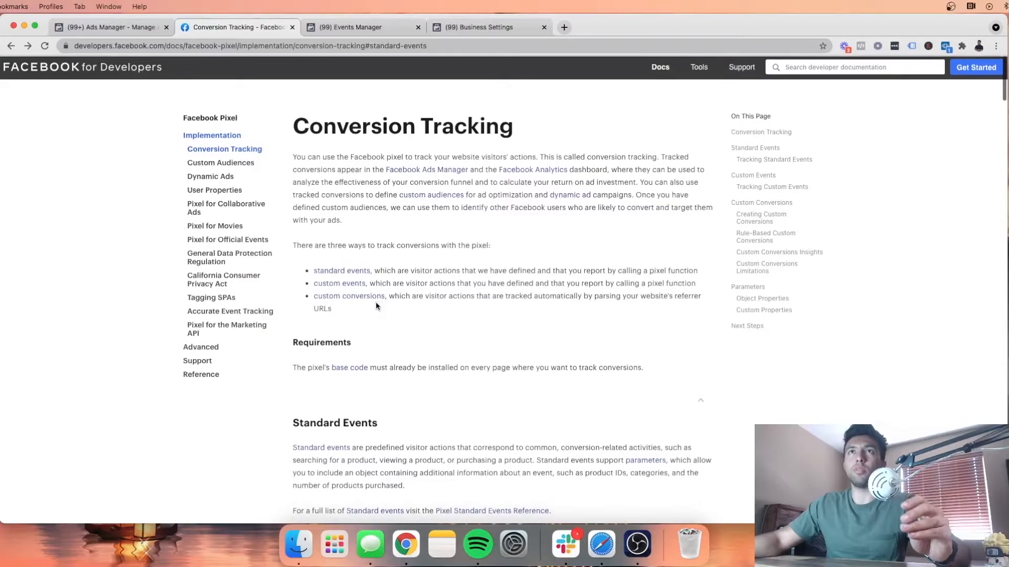
Step: Switch to Events Manager and select the business asset that holds the personal website's pixel
click(329, 31)
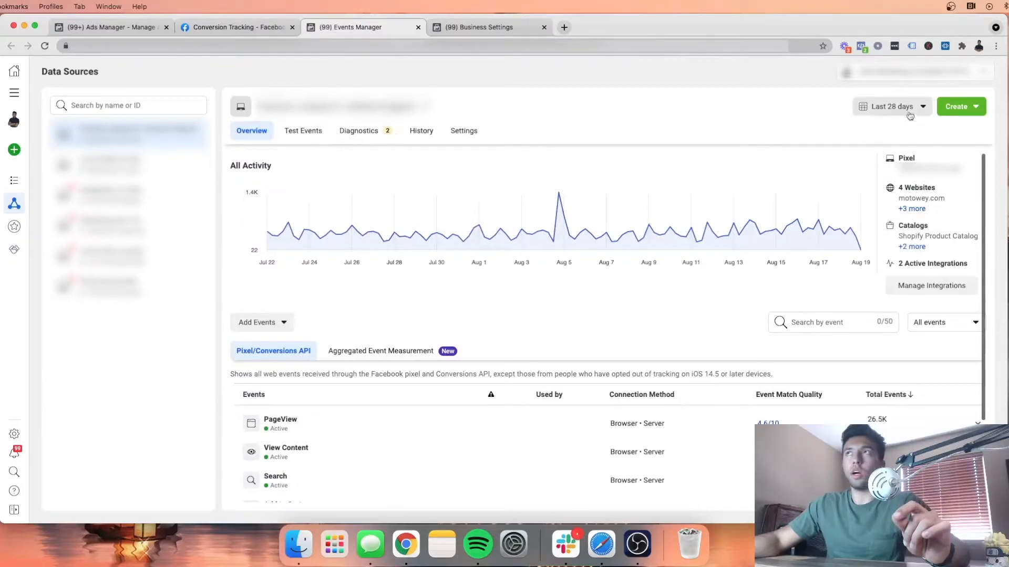
click(929, 74)
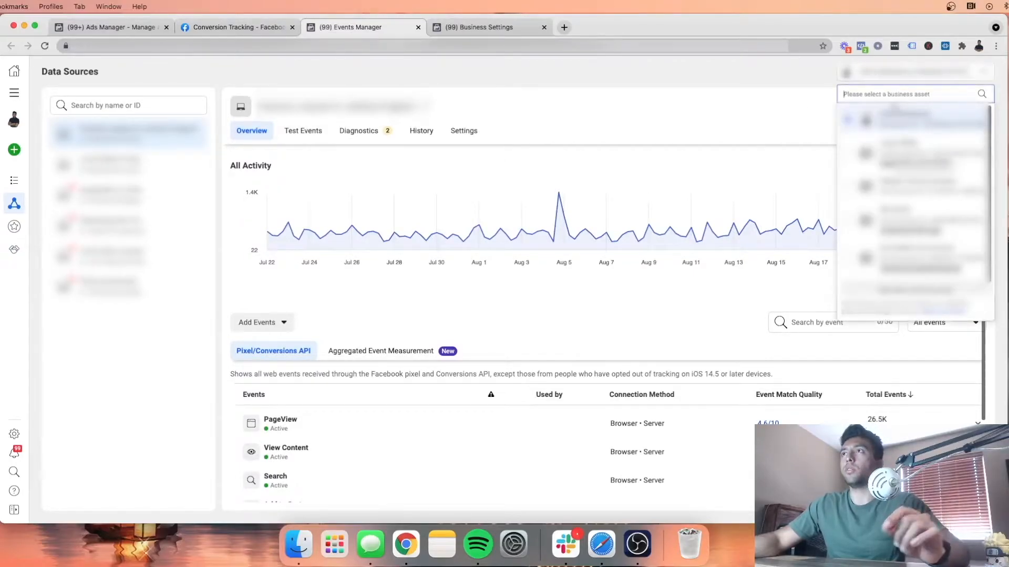
click(915, 184)
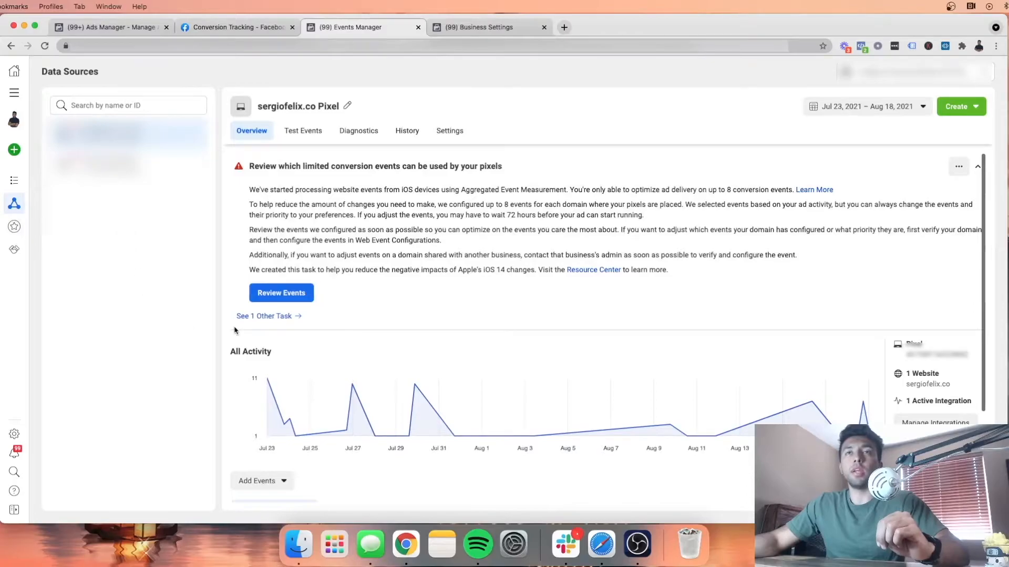
scroll(362, 394, down, 2)
scroll(361, 395, down, 3)
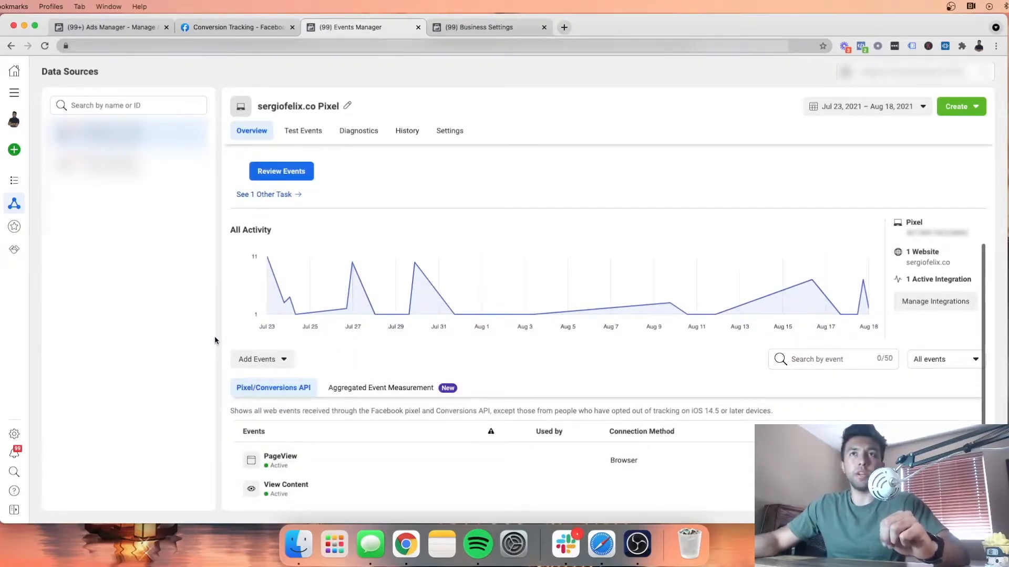
Step: Add events from the pixel with the Event Setup Tool, entering the URL of the pixel's connected website and opening it
click(261, 362)
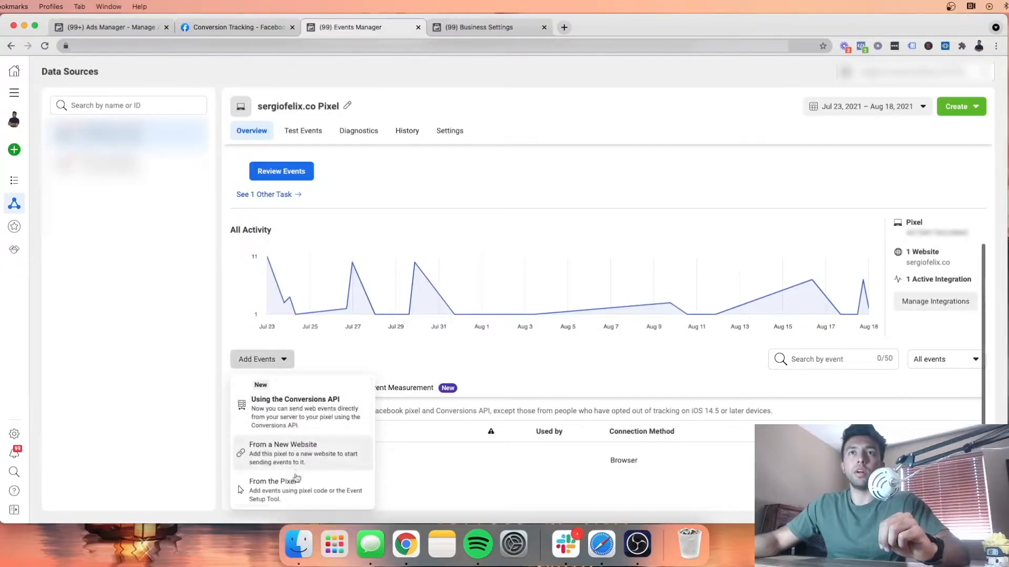
click(273, 495)
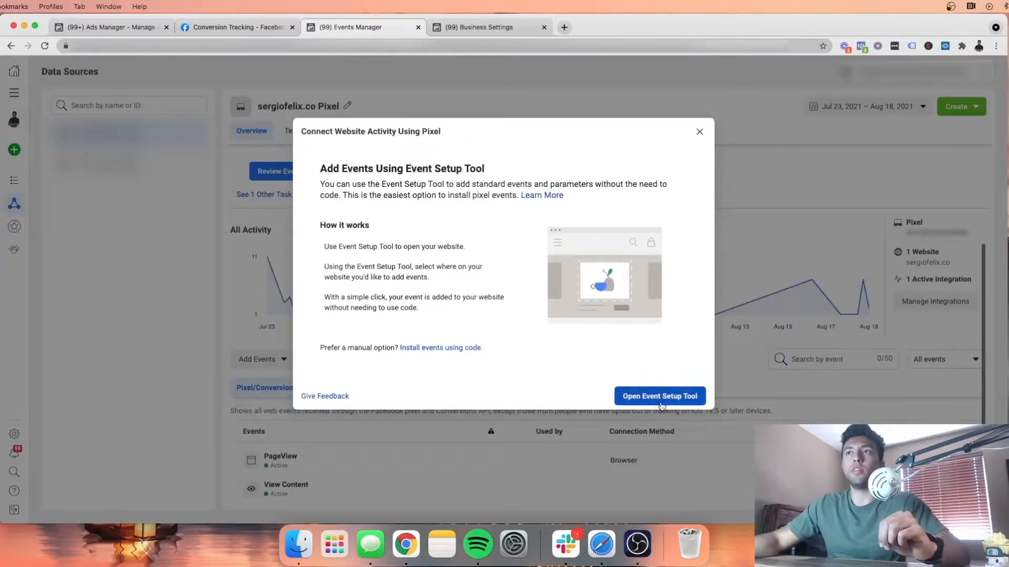
click(661, 397)
click(404, 249)
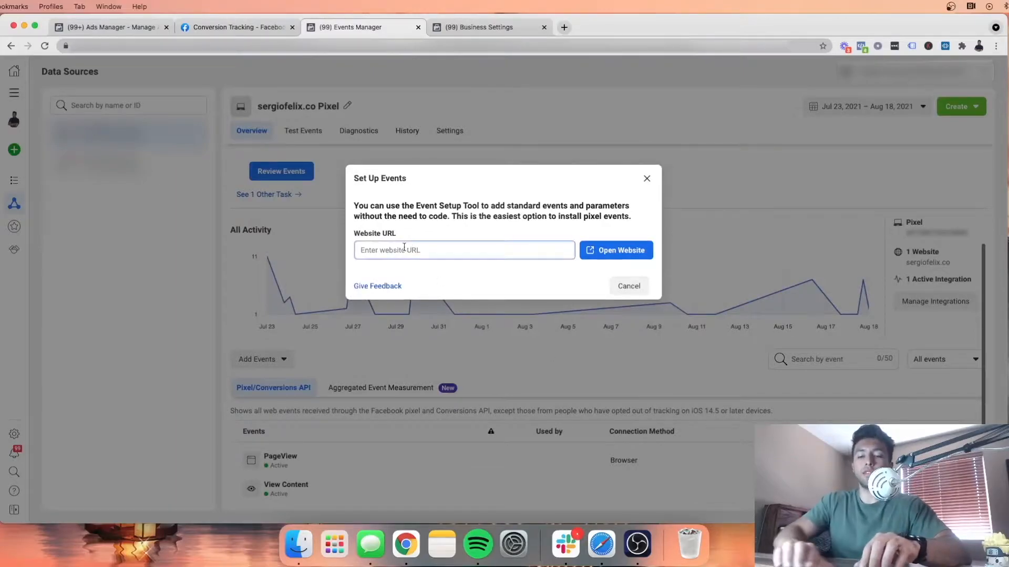
text(https://sergiofelix.co)
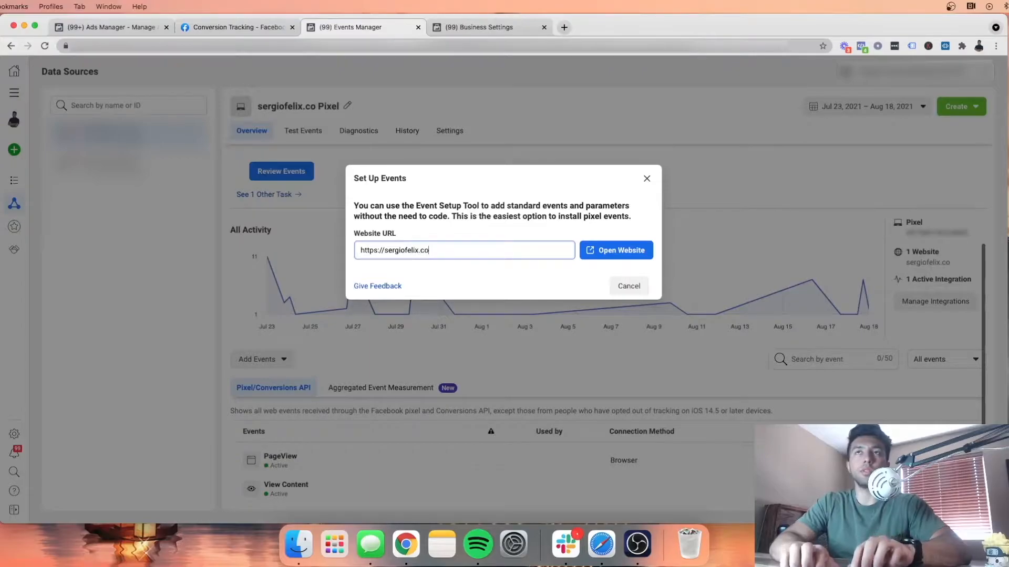
click(616, 250)
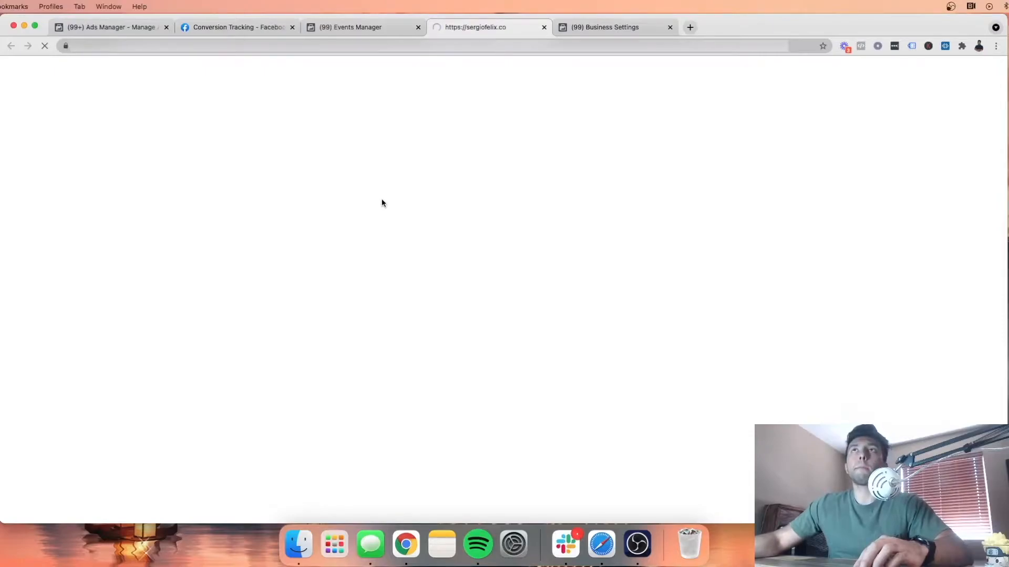
Step: Delete the existing View Content event for the "see all posts" button from the home page's events
scroll(405, 250, down, 2)
scroll(406, 251, up, 2)
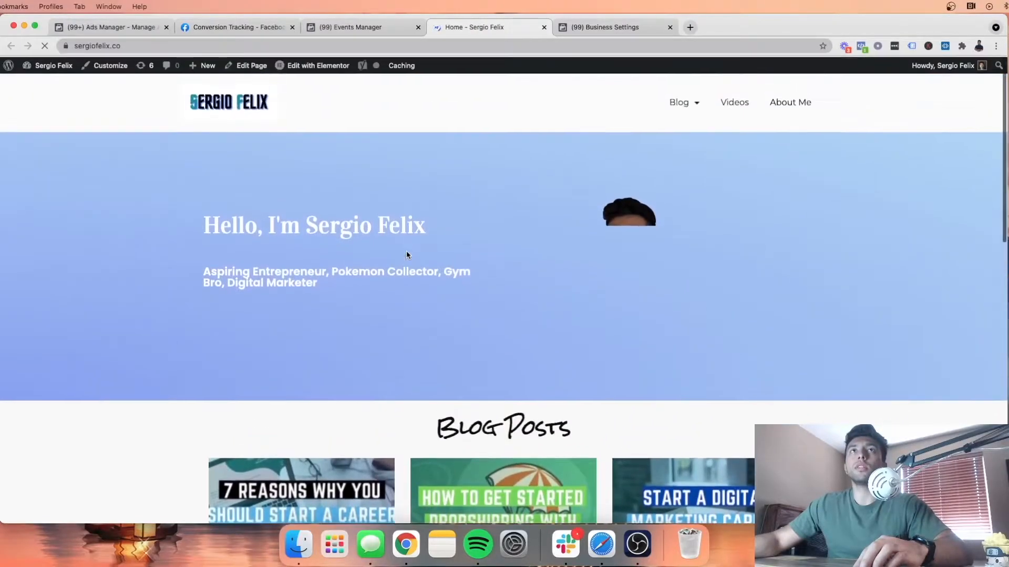
scroll(406, 250, down, 9)
scroll(405, 250, up, 2)
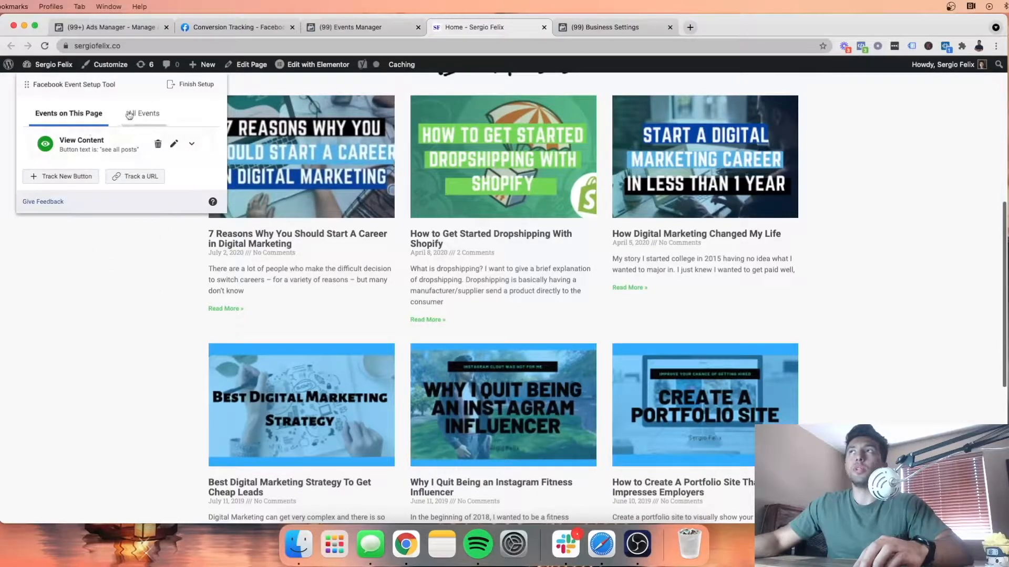
click(157, 144)
click(134, 144)
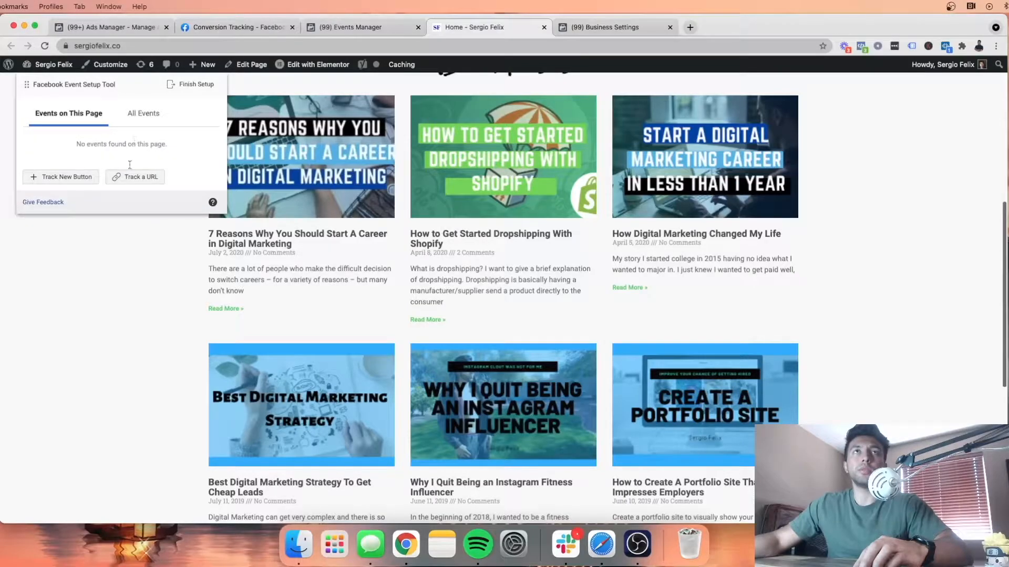
Step: Track the See All Posts button as an Initiate Checkout event without including a value, keeping USD as the currency
scroll(354, 322, down, 6)
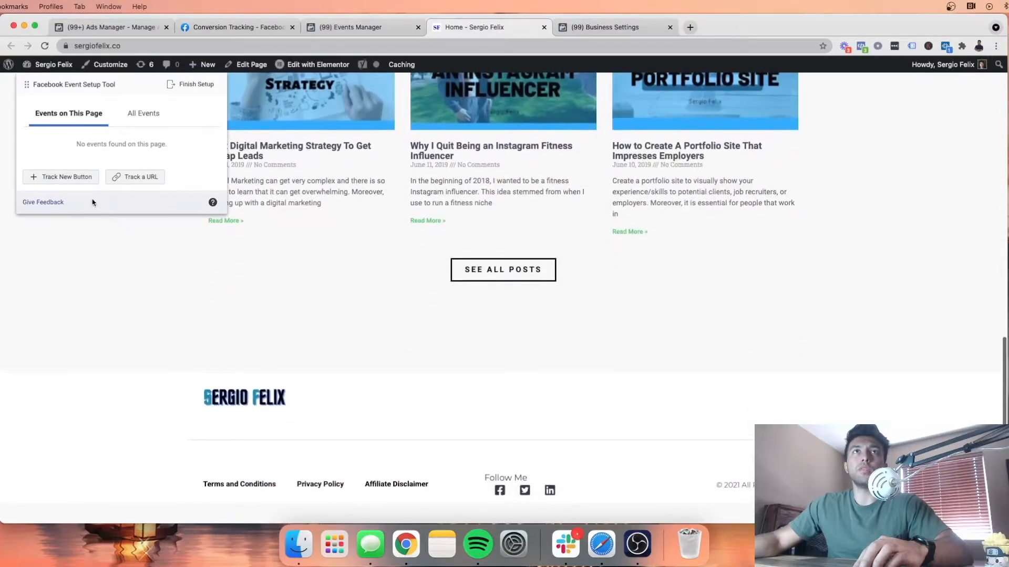
click(74, 181)
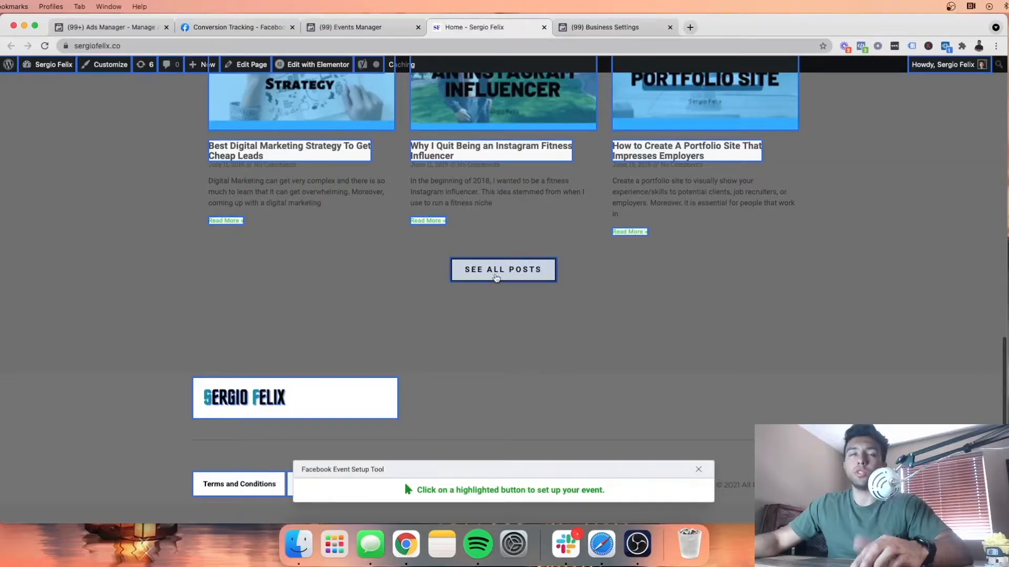
click(496, 278)
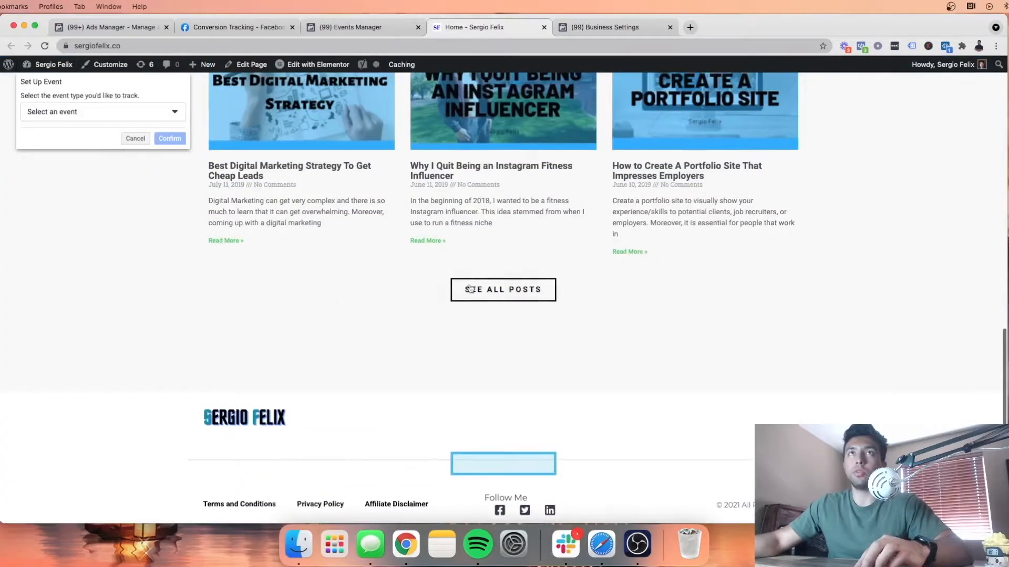
click(75, 110)
scroll(84, 244, down, 10)
scroll(85, 244, up, 10)
click(32, 158)
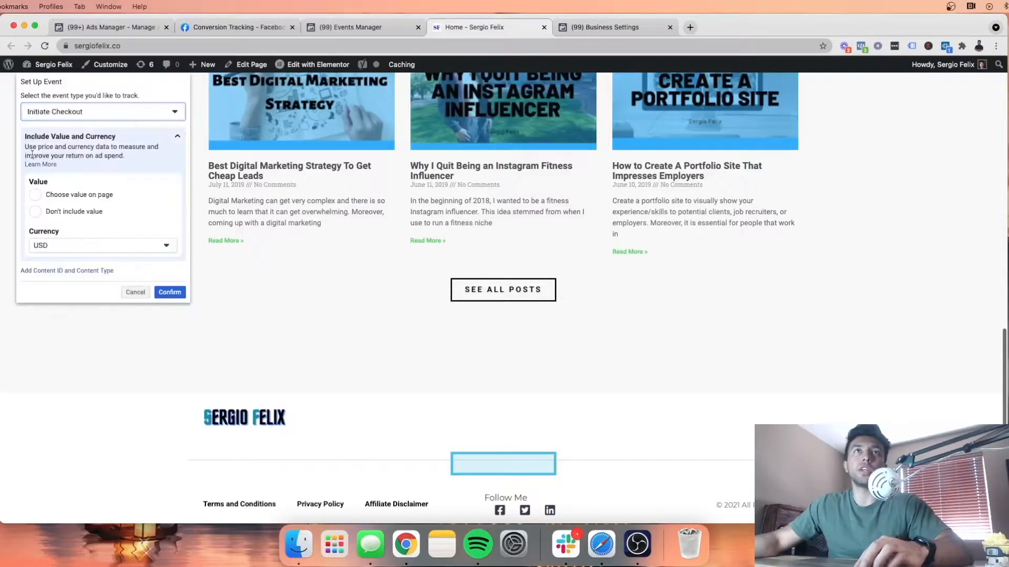
click(36, 211)
scroll(131, 229, down, 1)
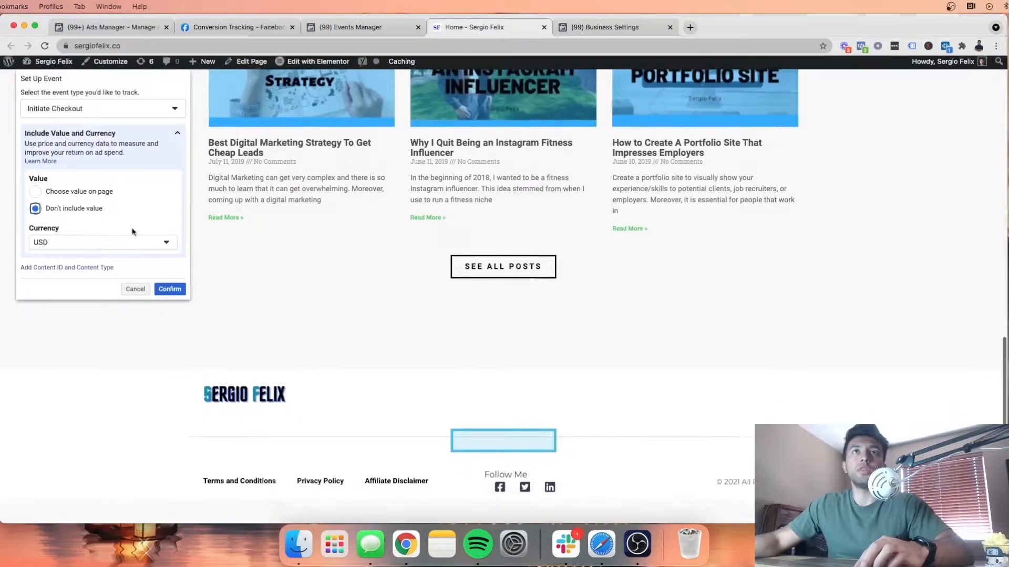
click(165, 292)
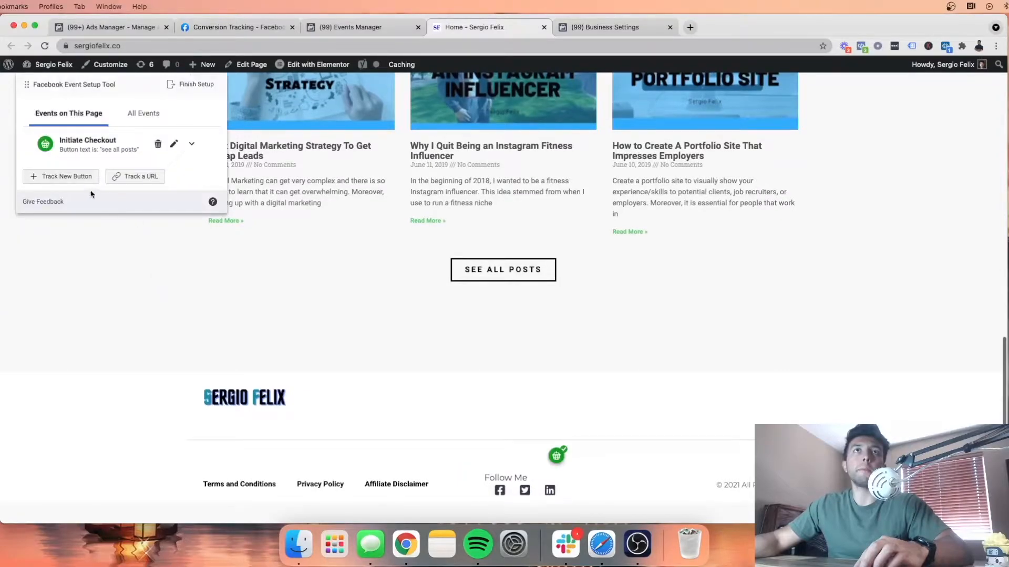
Step: Finish the event setup with the reviewed changes and skip the feedback survey
click(198, 86)
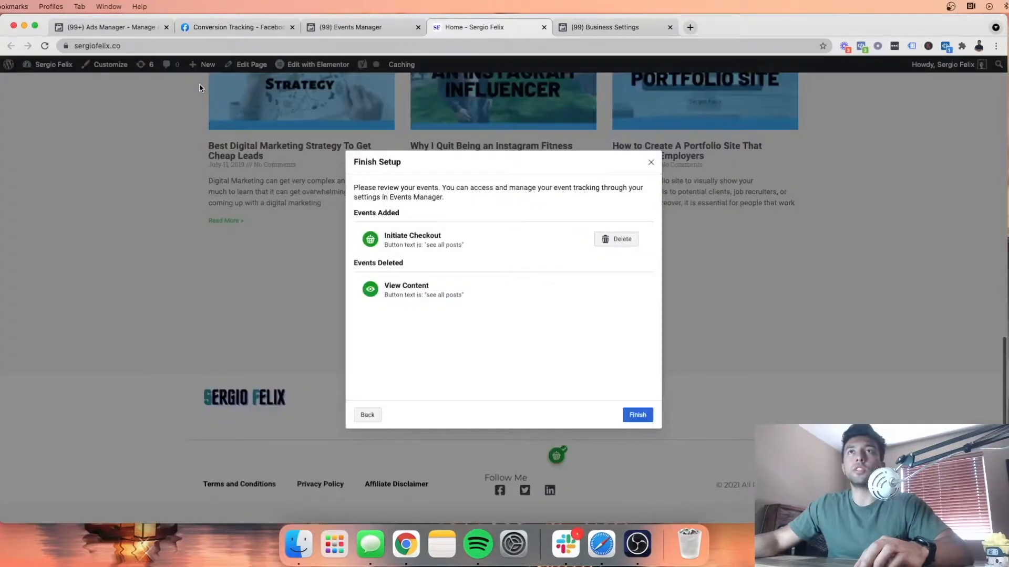
click(637, 415)
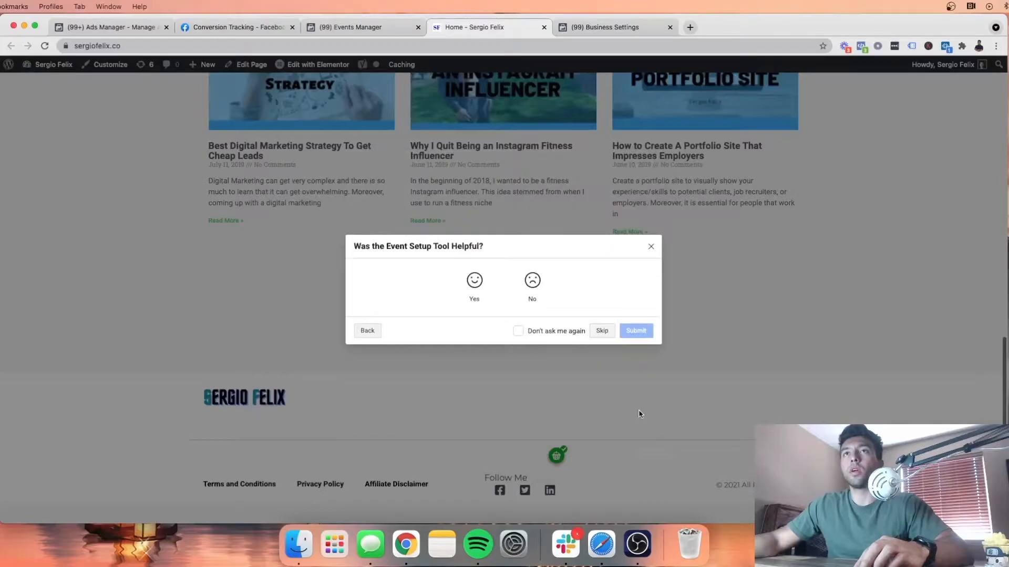
click(602, 332)
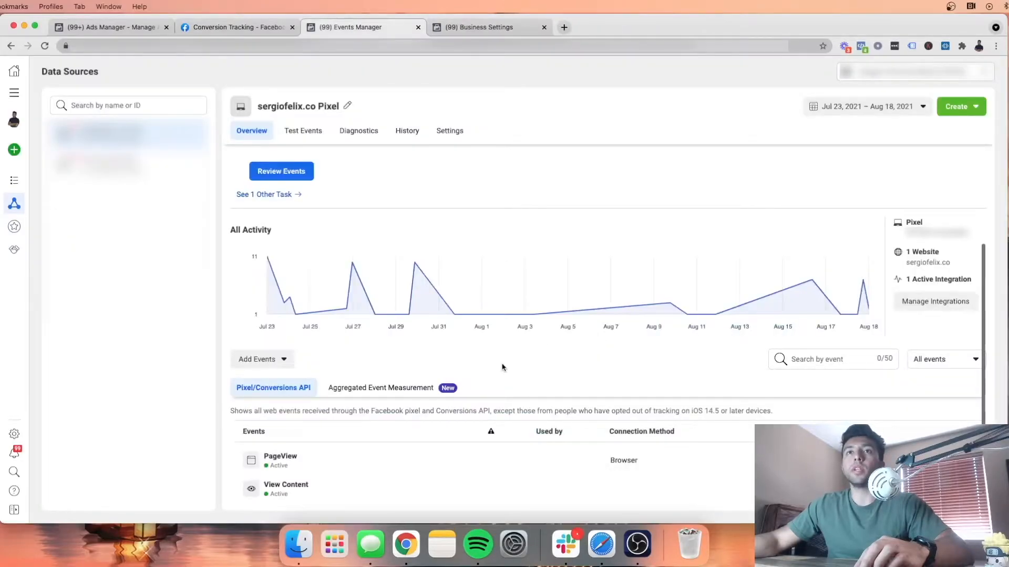
Step: Reload the pixel's overview and check its list of events
click(44, 45)
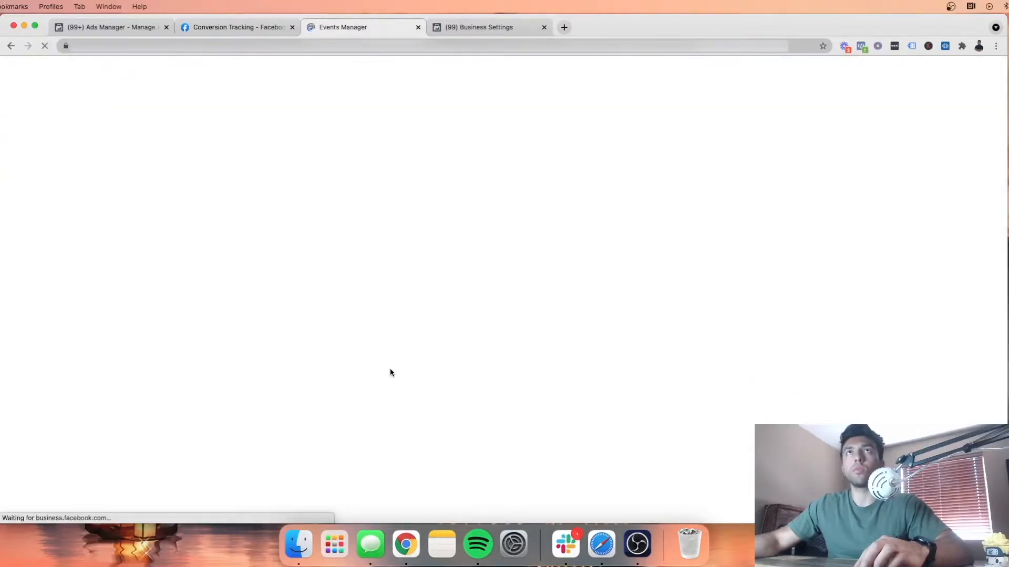
scroll(390, 369, down, 2)
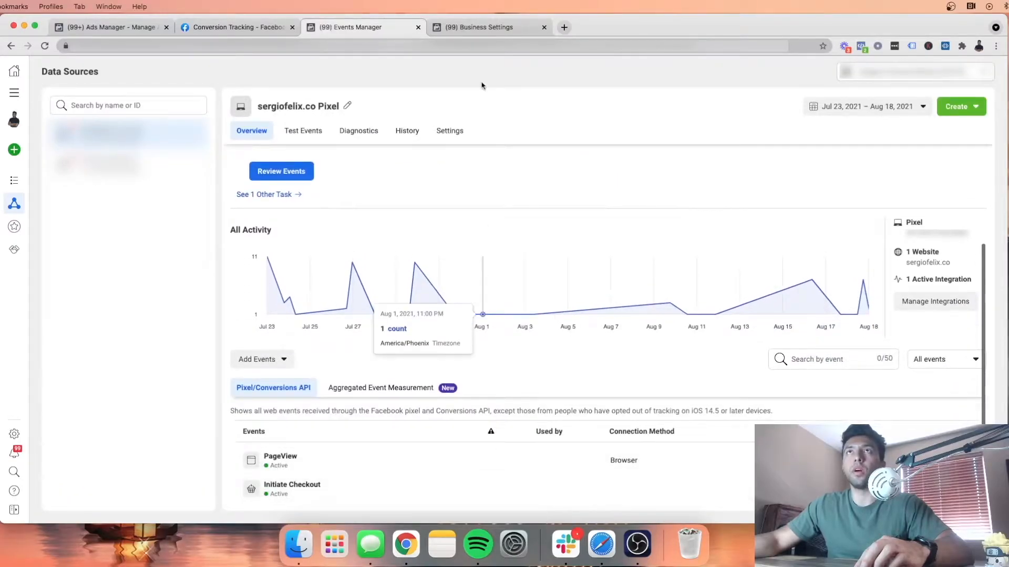
Step: Open the pixel's connected website in a new browser tab and test the home page's See All Posts button
click(564, 28)
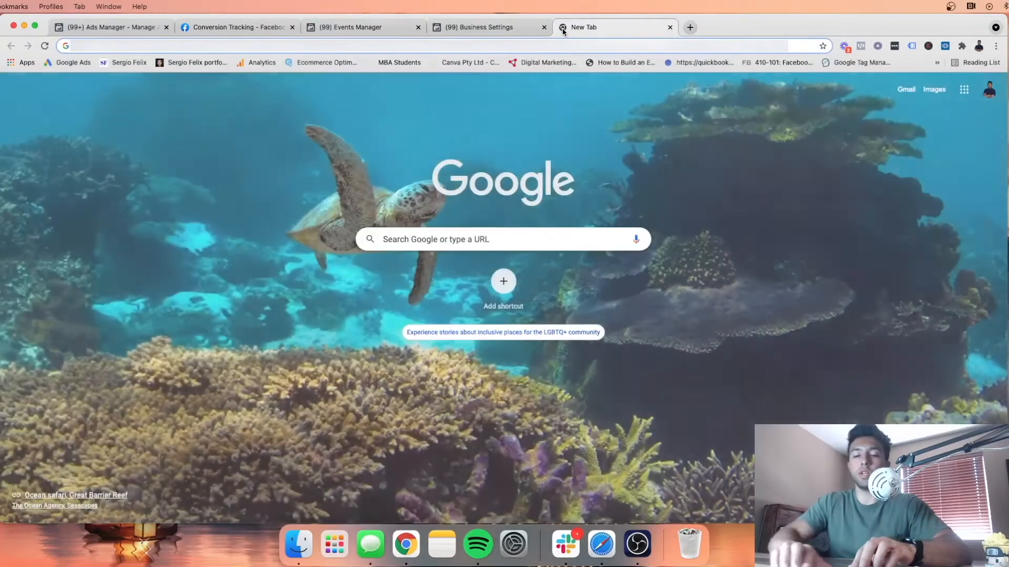
text(b)
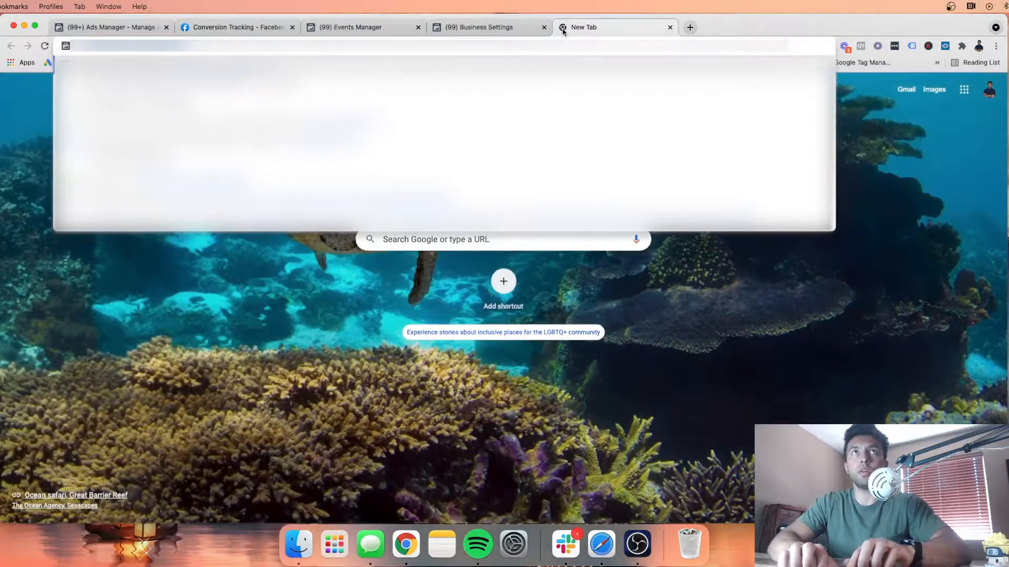
key(BackSpace)
key(BackSpace)
text(sf)
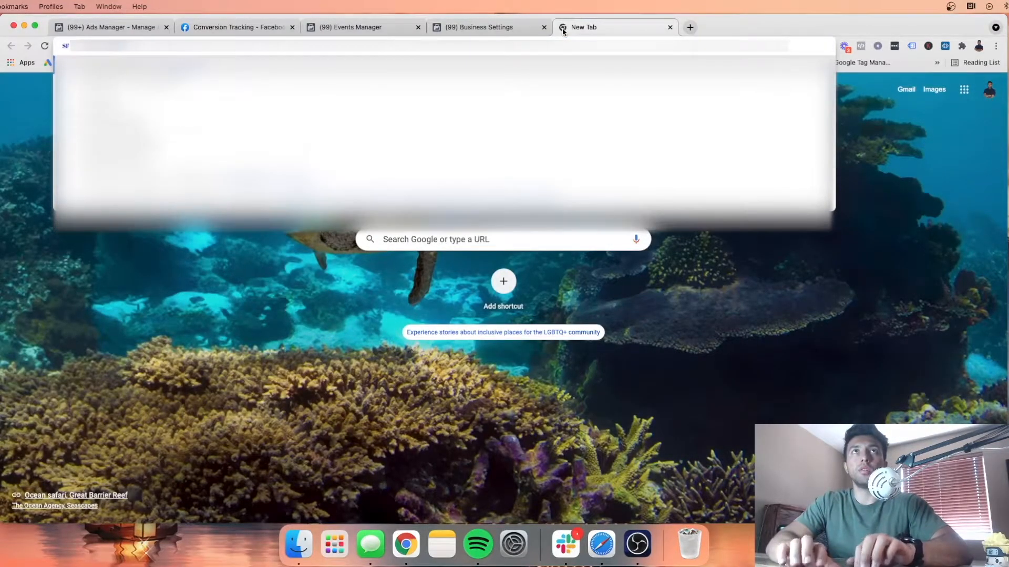
key(Return)
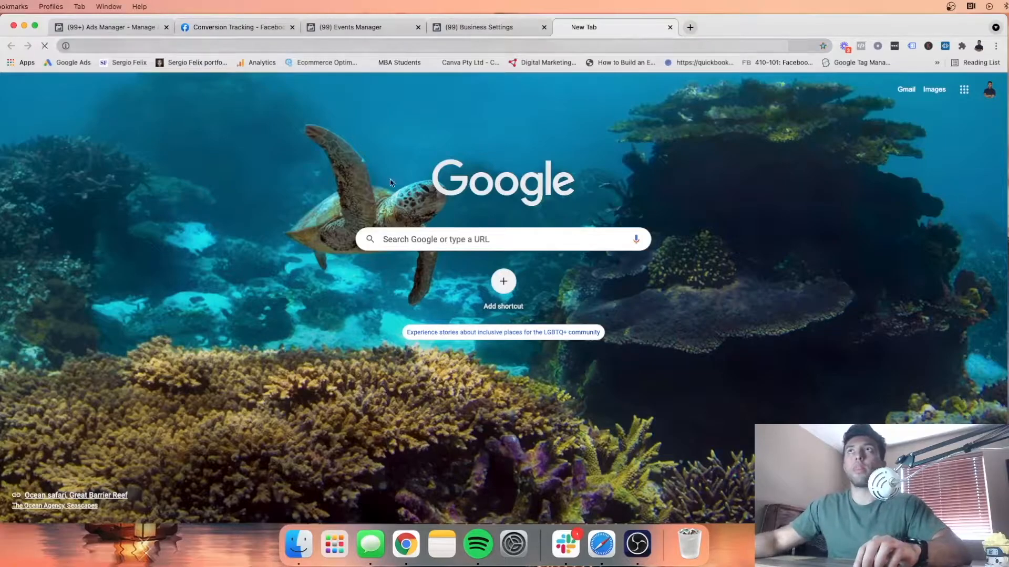
scroll(383, 349, down, 20)
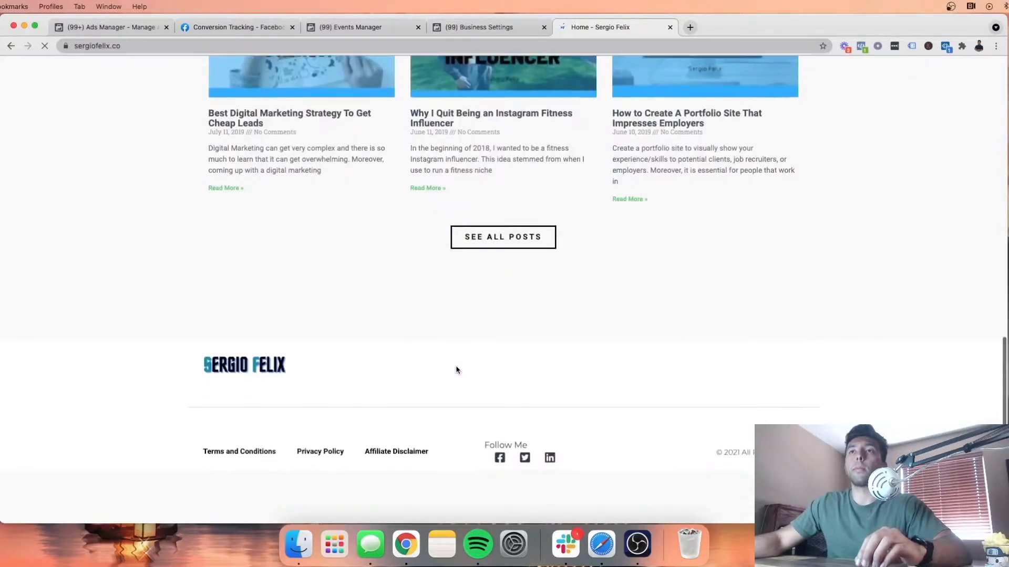
scroll(471, 407, up, 1)
click(498, 320)
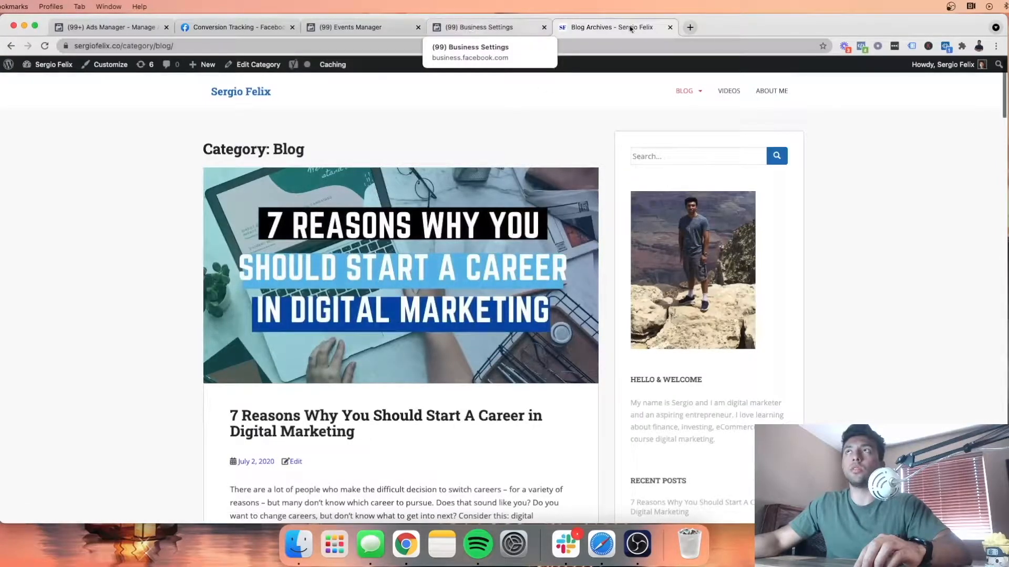
Step: Inspect the events firing on the blog category page with Facebook Pixel Helper, and close it
click(862, 46)
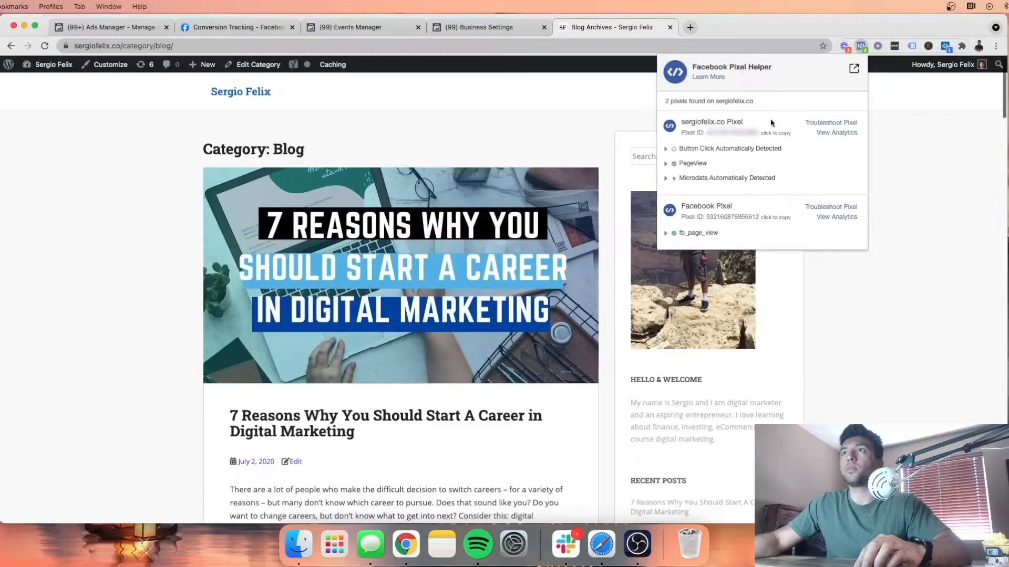
click(906, 149)
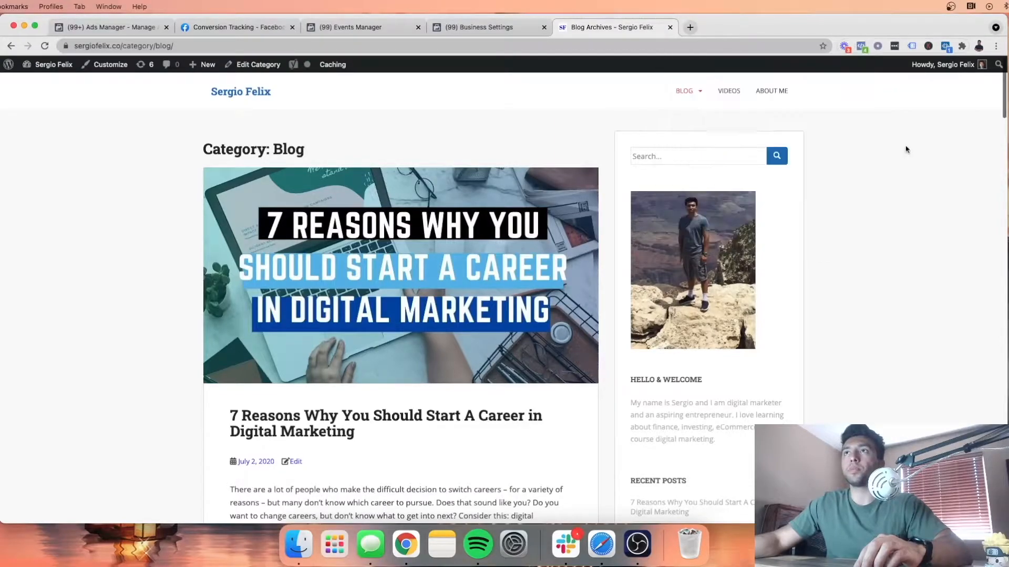
Step: Return to Events Manager, reload the pixel's overview and expand the Initiate Checkout event's details
click(475, 27)
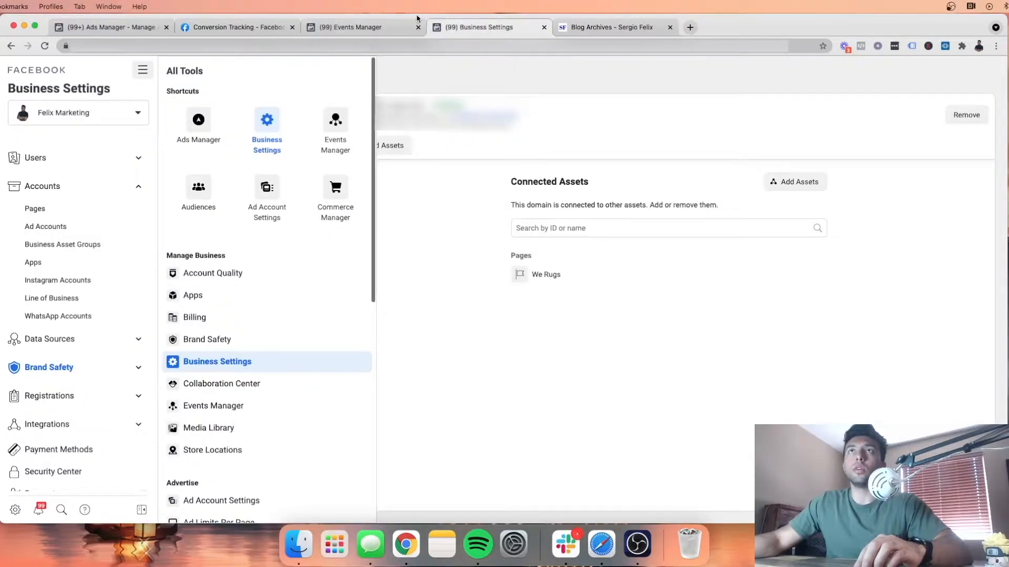
click(346, 22)
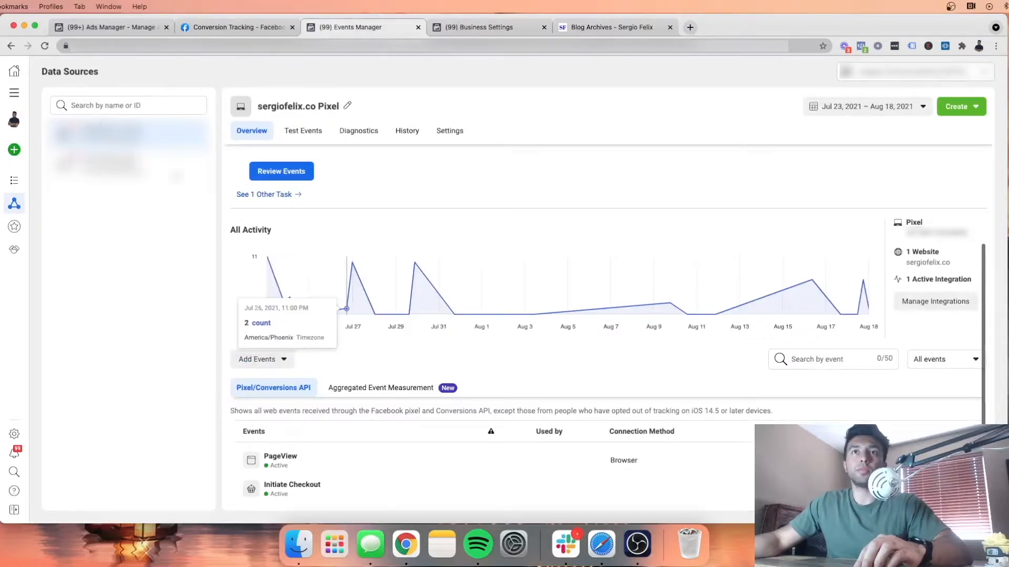
click(45, 46)
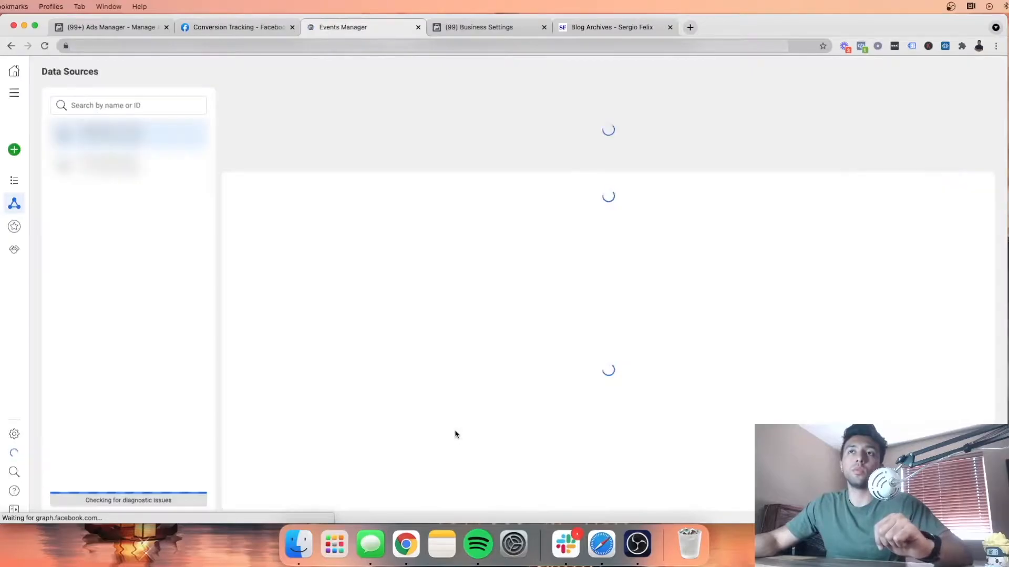
scroll(455, 434, down, 3)
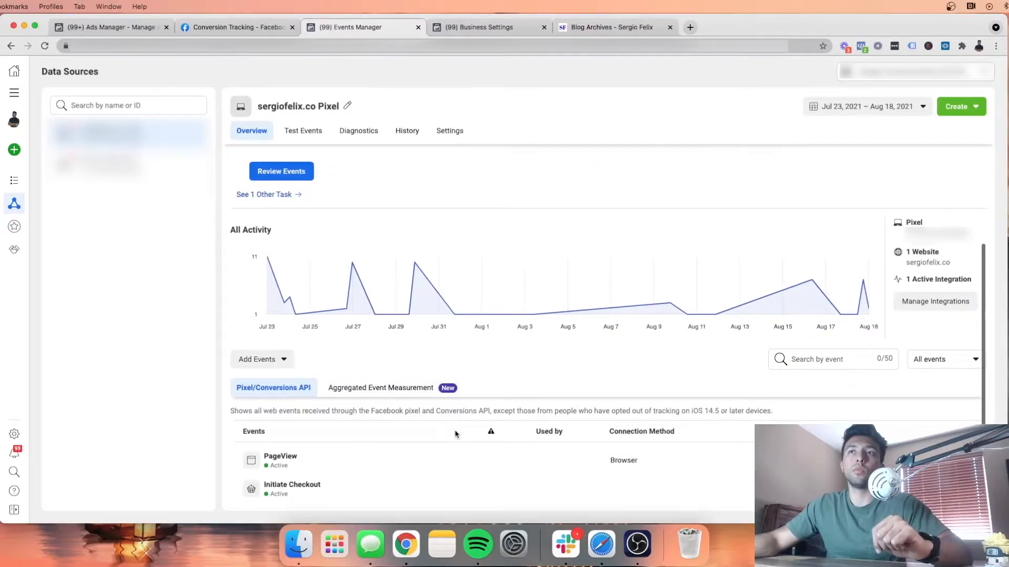
click(303, 492)
scroll(297, 486, down, 3)
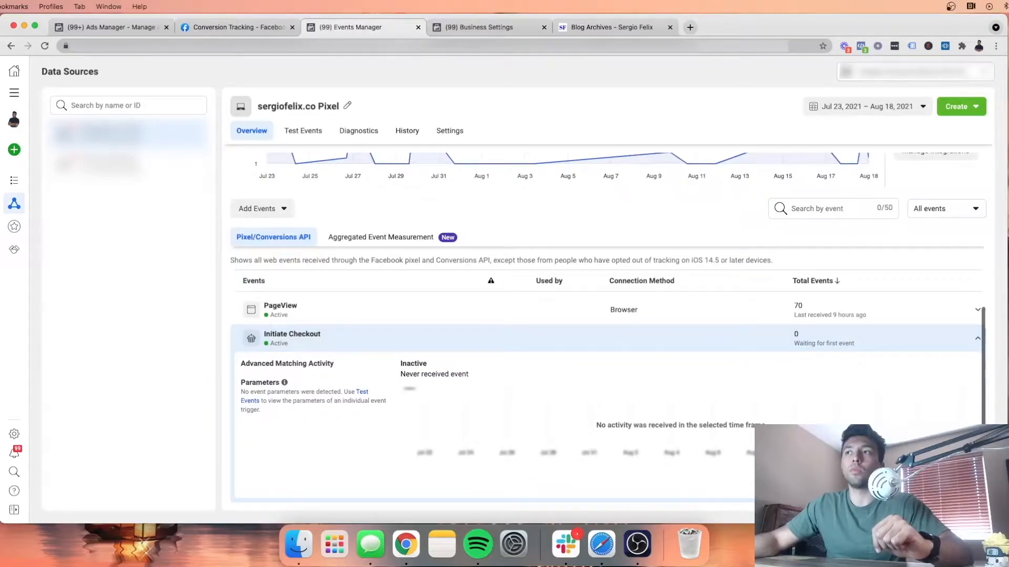
Step: Review the Initiate Checkout event's trigger in the Manage Event dialog without changing it
click(494, 284)
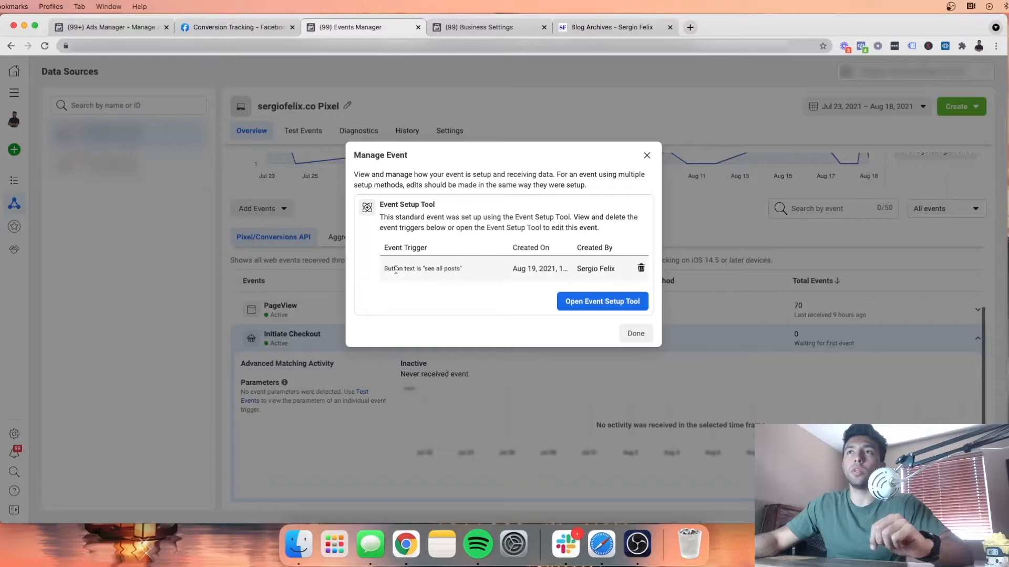
click(647, 155)
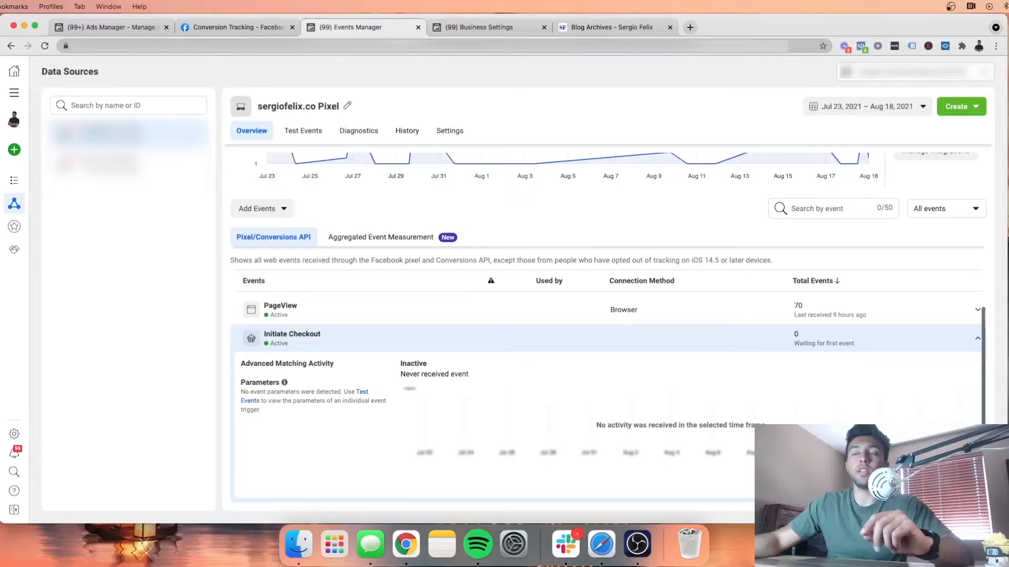
click(941, 481)
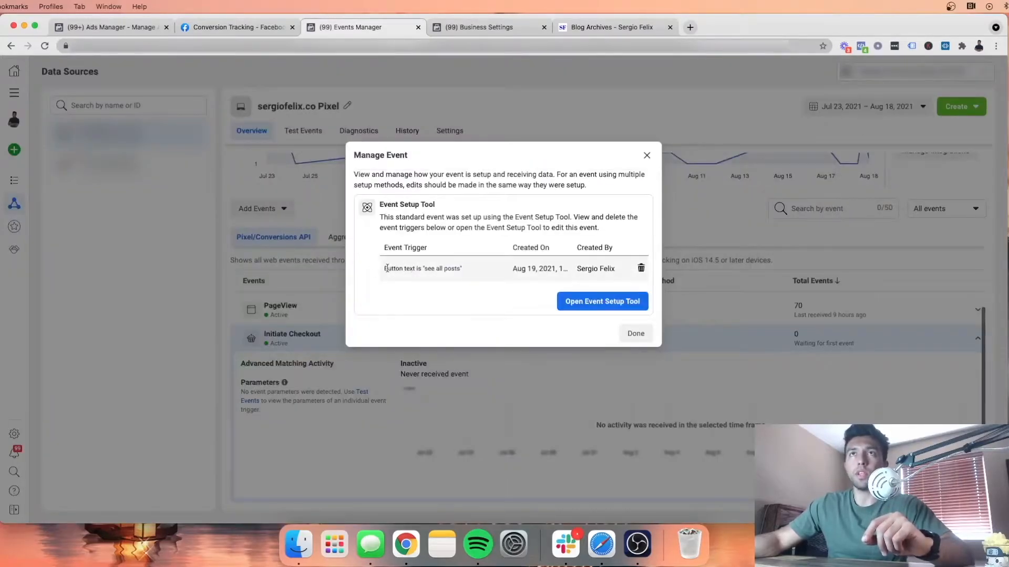
drag(384, 268, 403, 265)
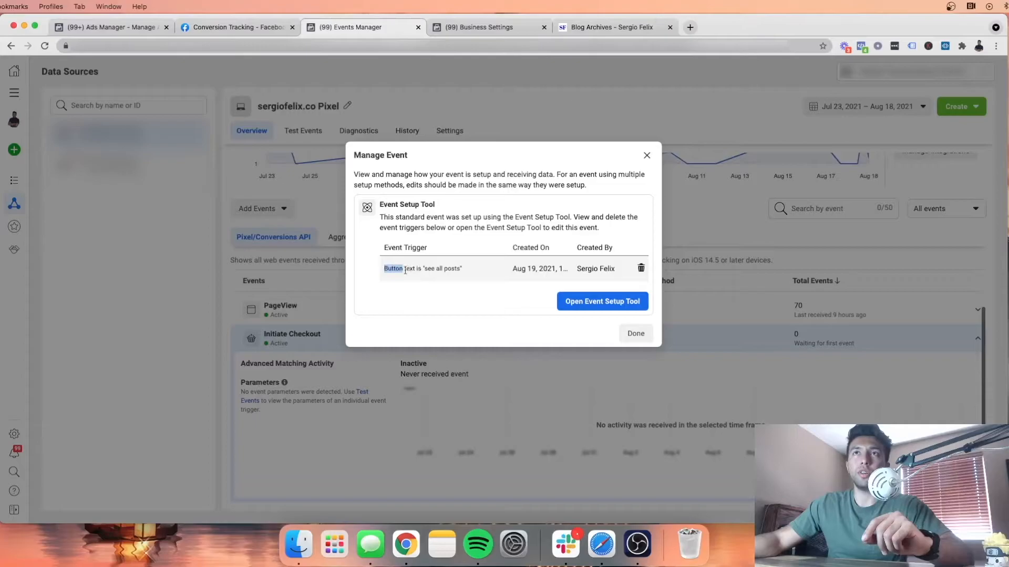
click(420, 271)
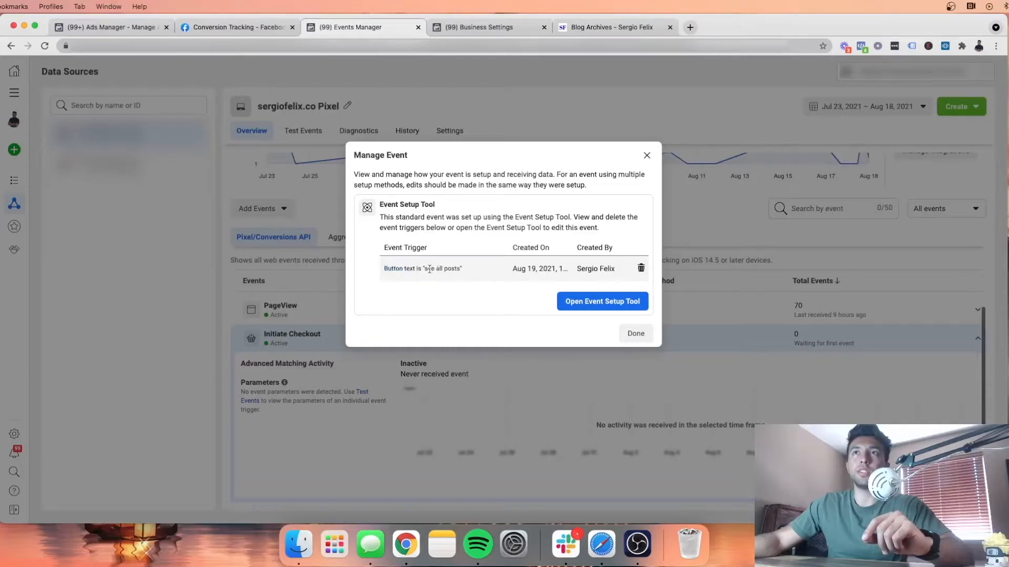
click(647, 155)
Step: View the available sources for adding events to the pixel, without choosing one
scroll(490, 336, up, 5)
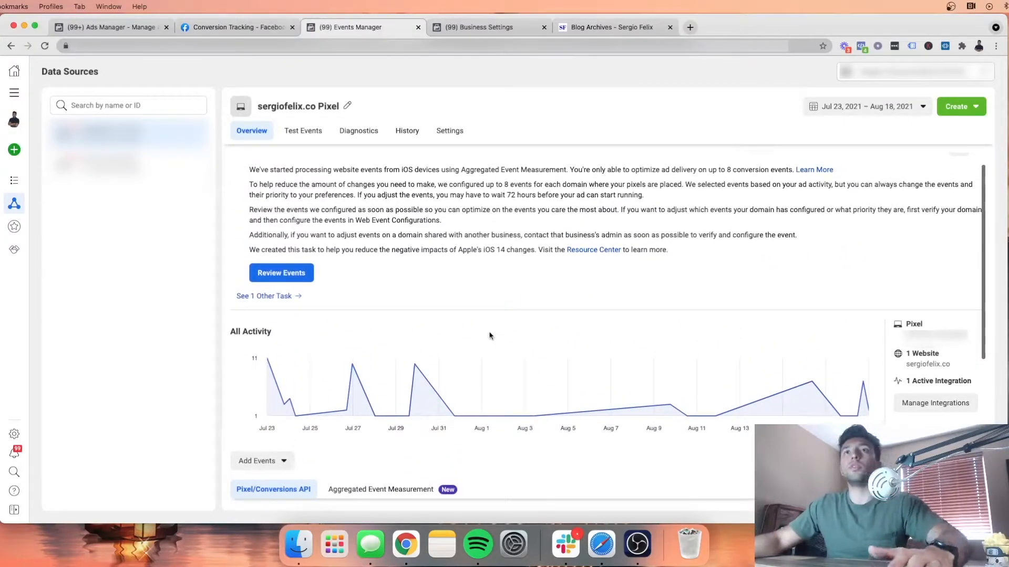
scroll(302, 390, down, 3)
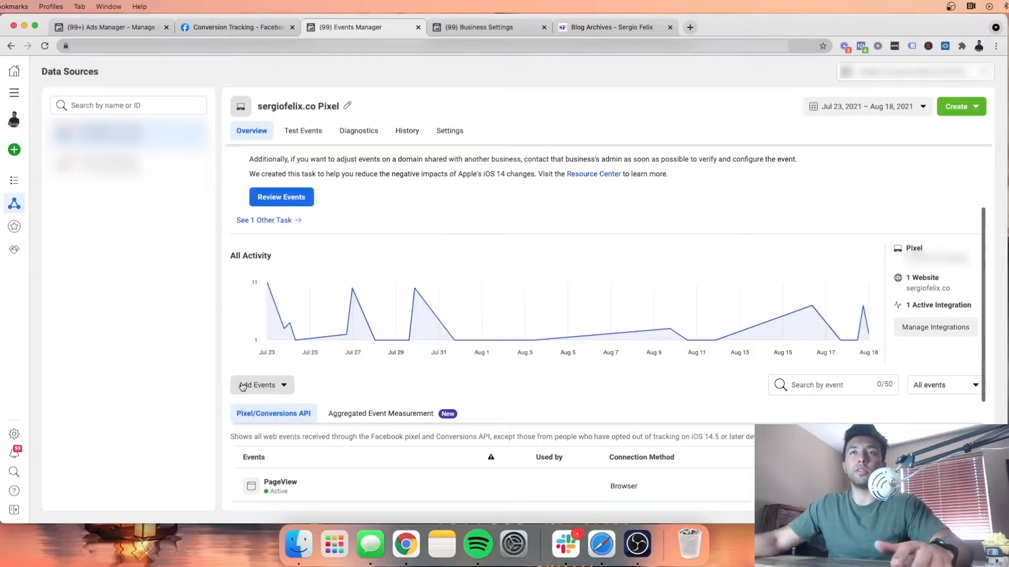
click(248, 386)
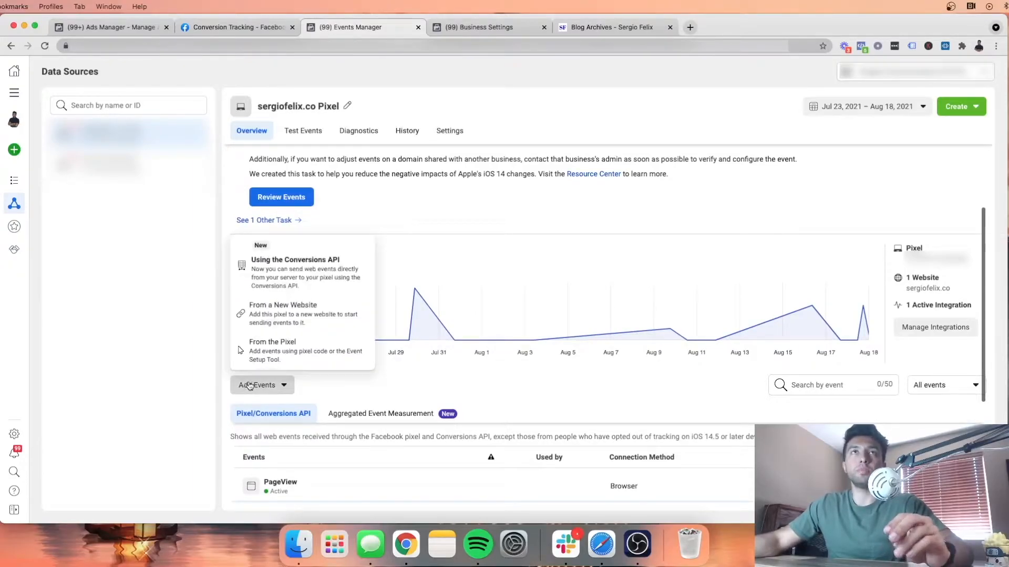
click(202, 341)
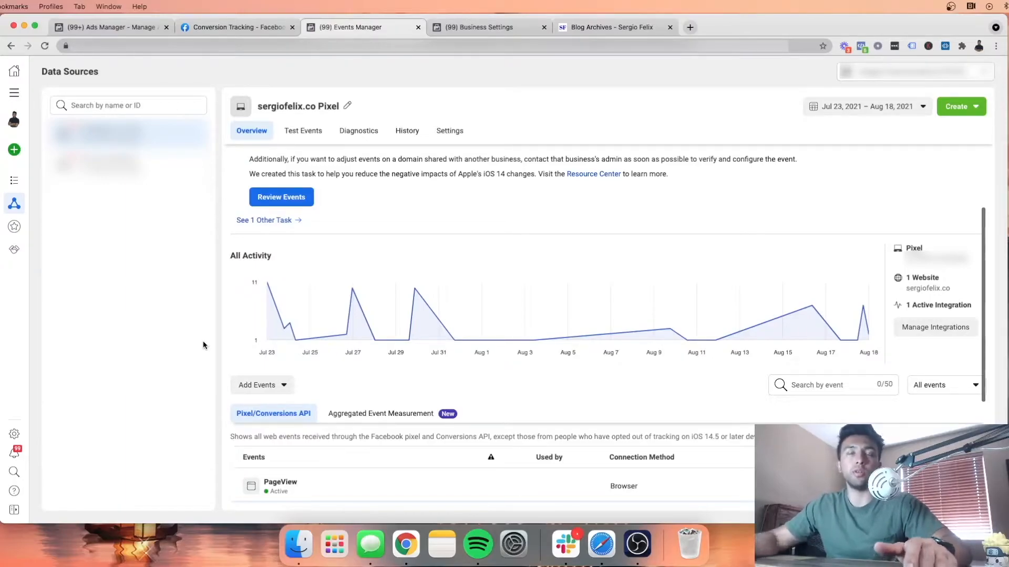
Step: Start a new custom conversion in Events Manager and name it "Thank you page"
click(15, 227)
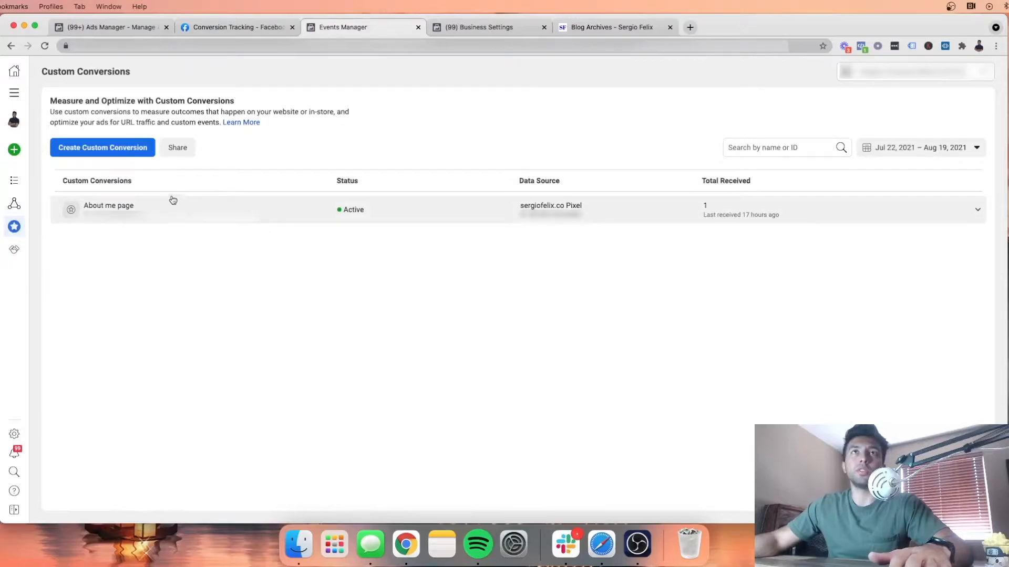
click(118, 157)
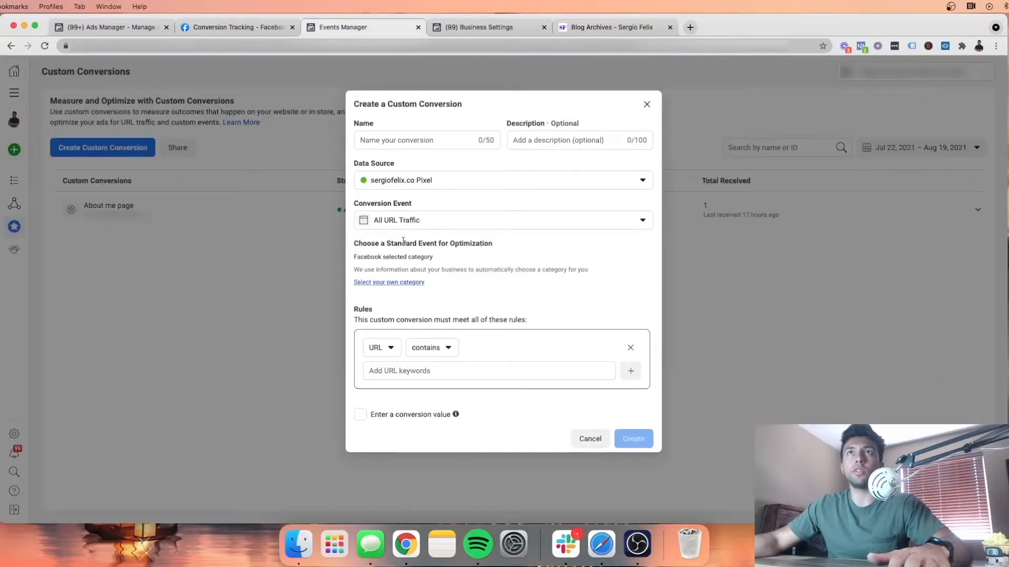
click(402, 139)
text(Thank you page)
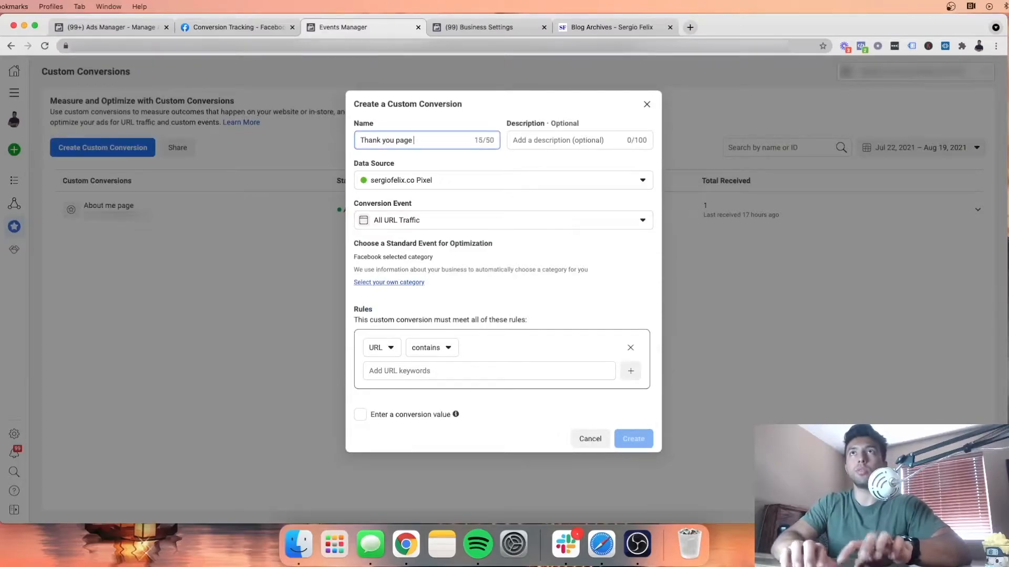
Step: Add the rule URL contains "/thank-you", create the custom conversion and dismiss the confirmation
click(428, 372)
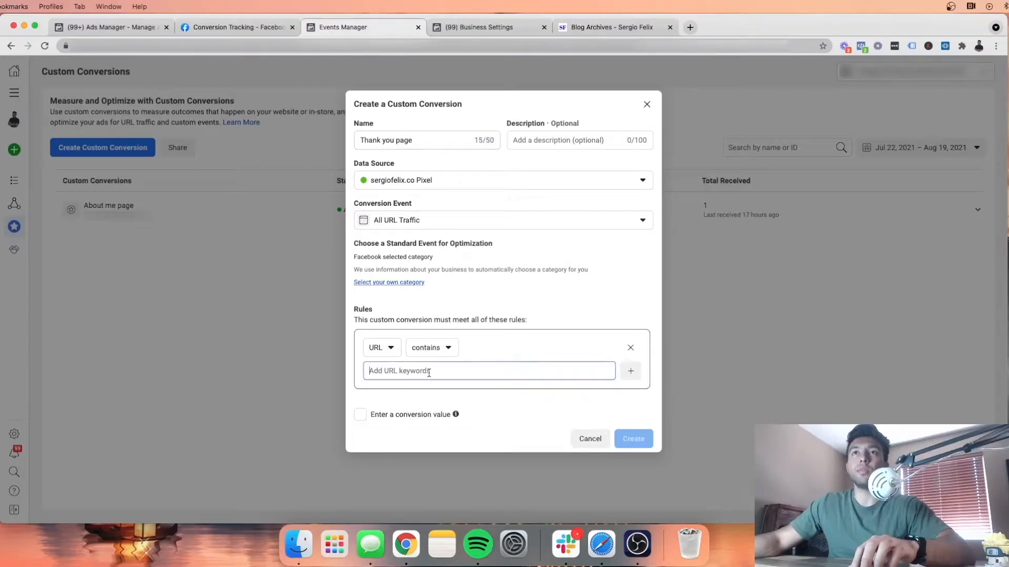
text(/)
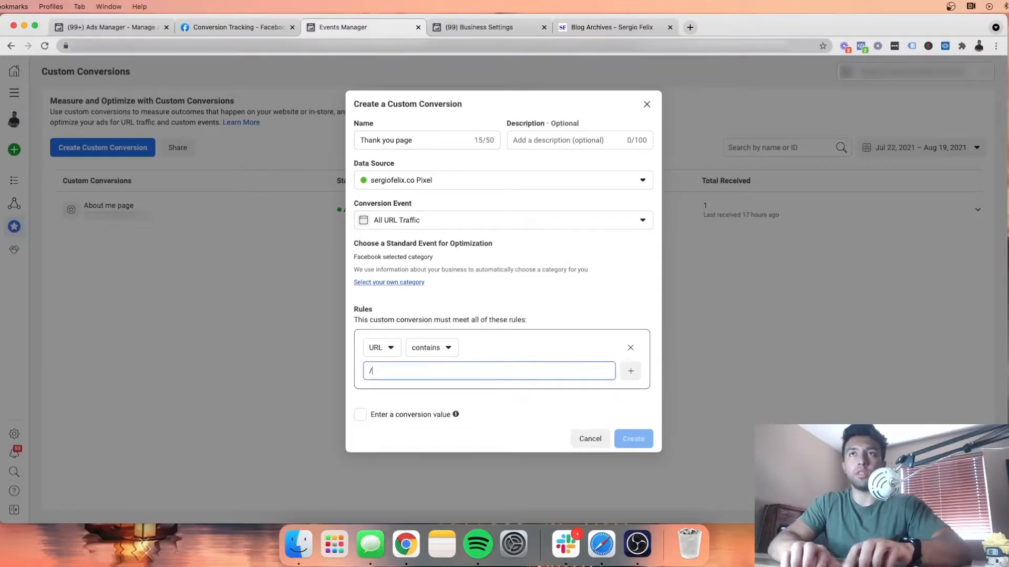
text(thank-you)
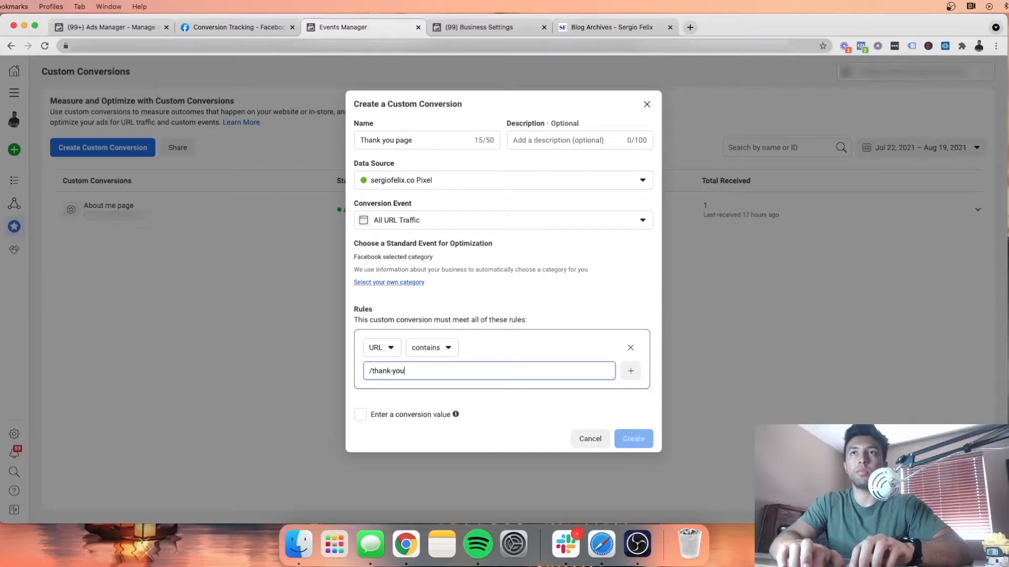
click(536, 403)
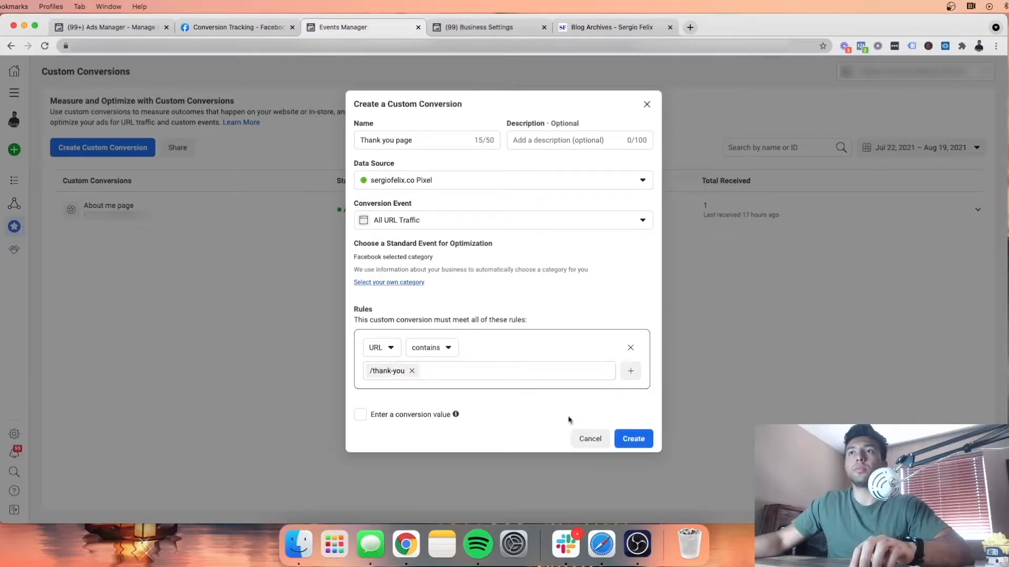
click(624, 445)
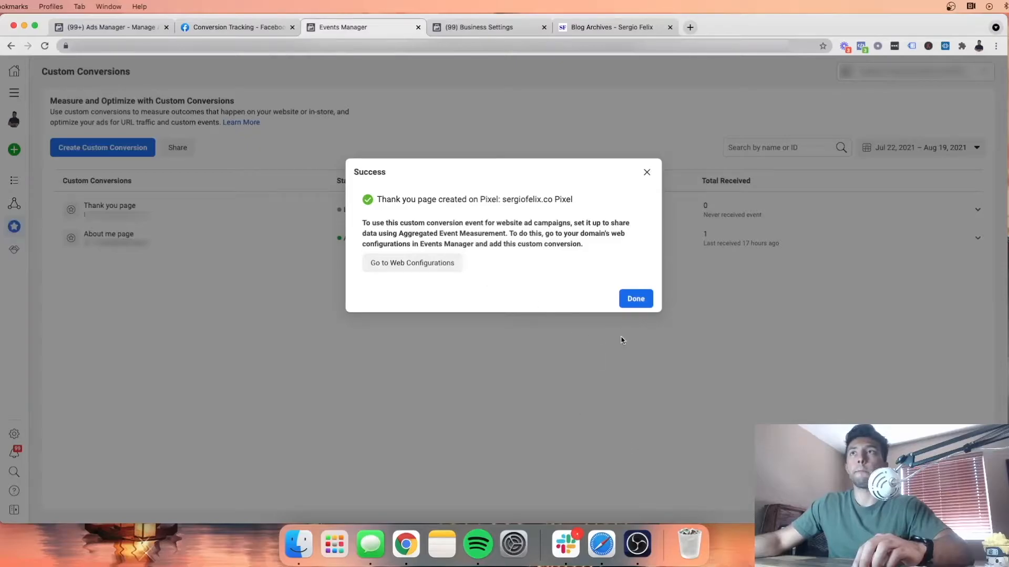
click(633, 300)
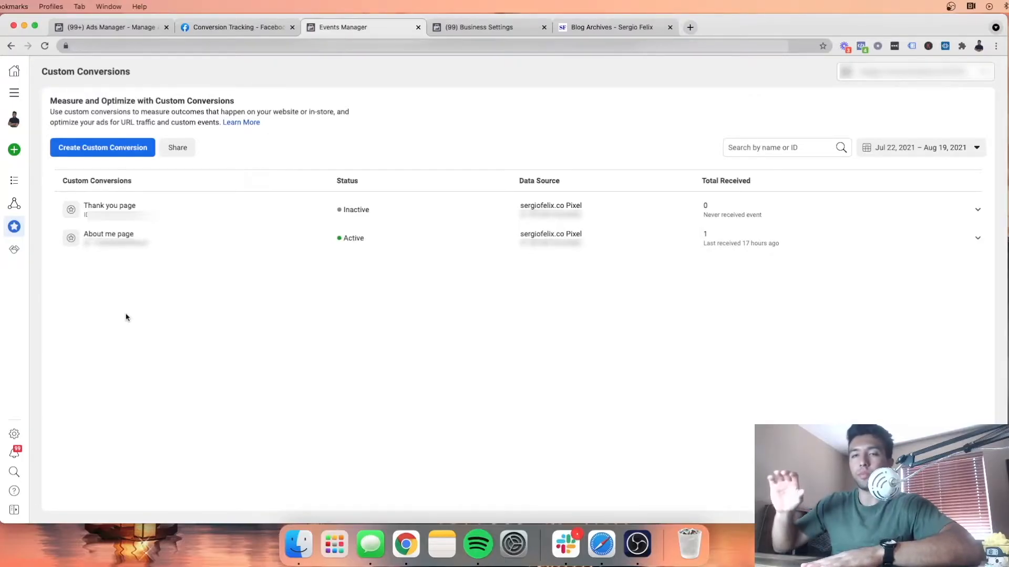
Step: Return to the pixel's data source overview and view its events list
click(16, 205)
scroll(373, 405, down, 4)
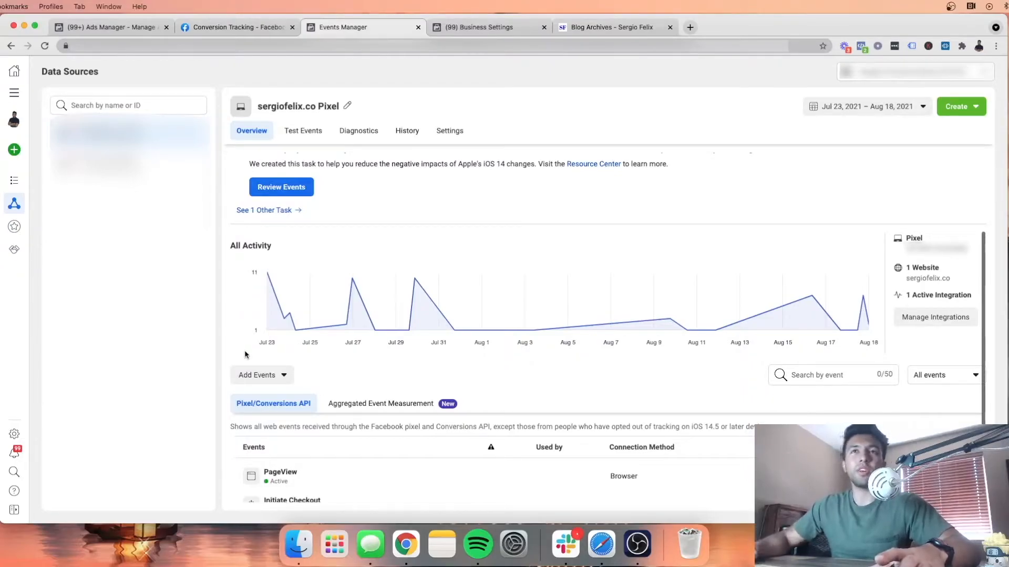
scroll(247, 360, down, 1)
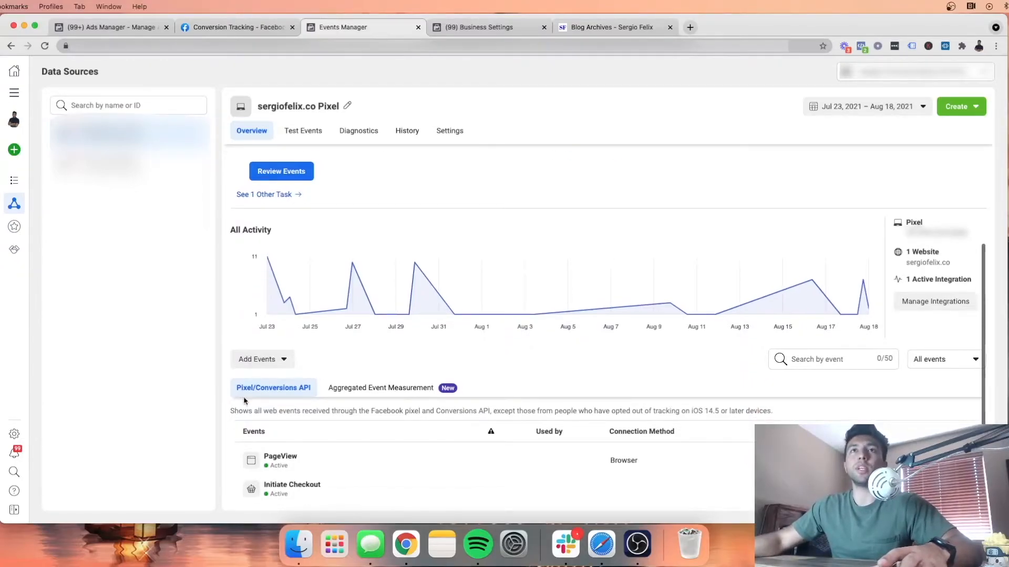
scroll(535, 387, up, 3)
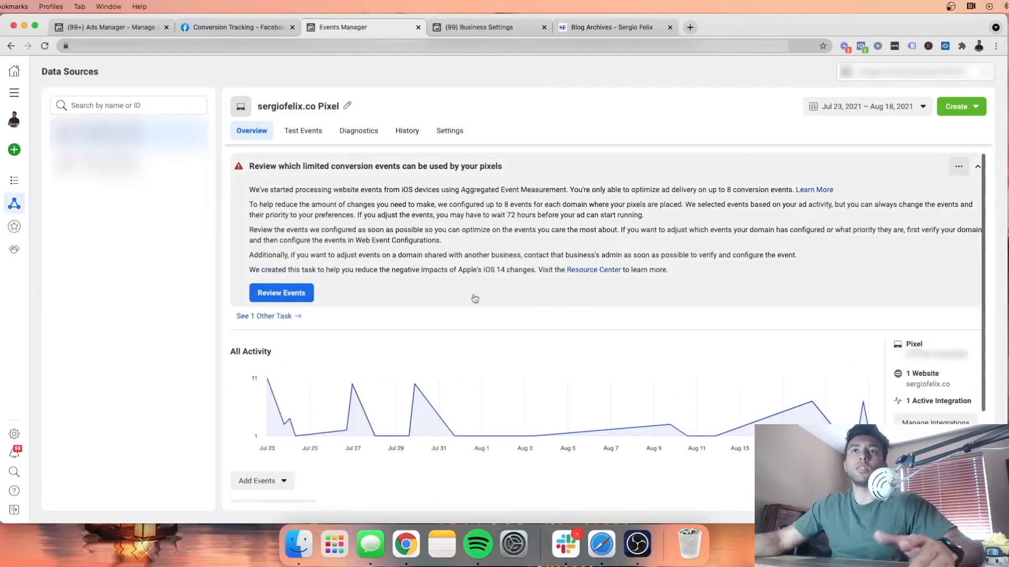
scroll(306, 295, down, 3)
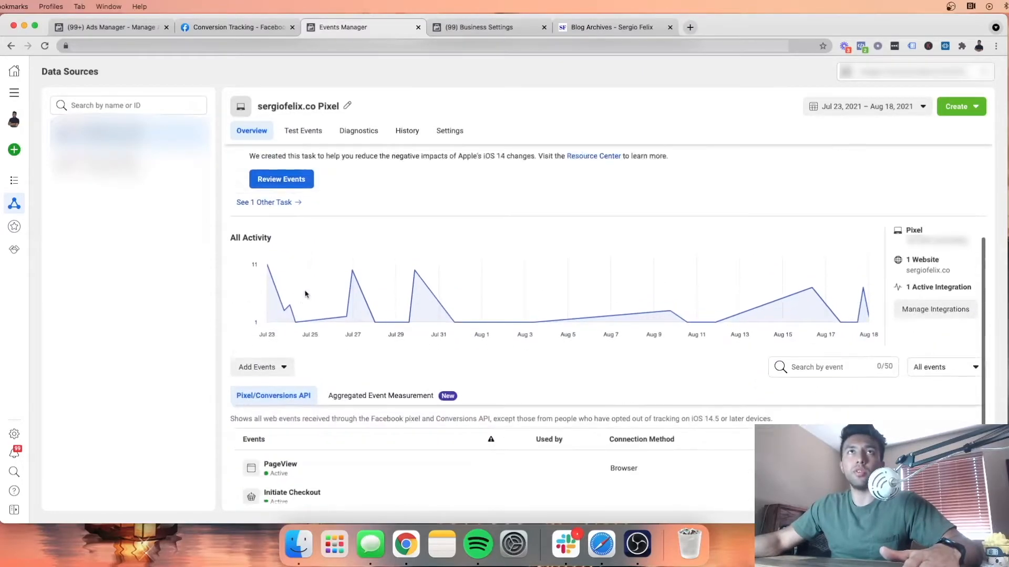
scroll(306, 295, up, 3)
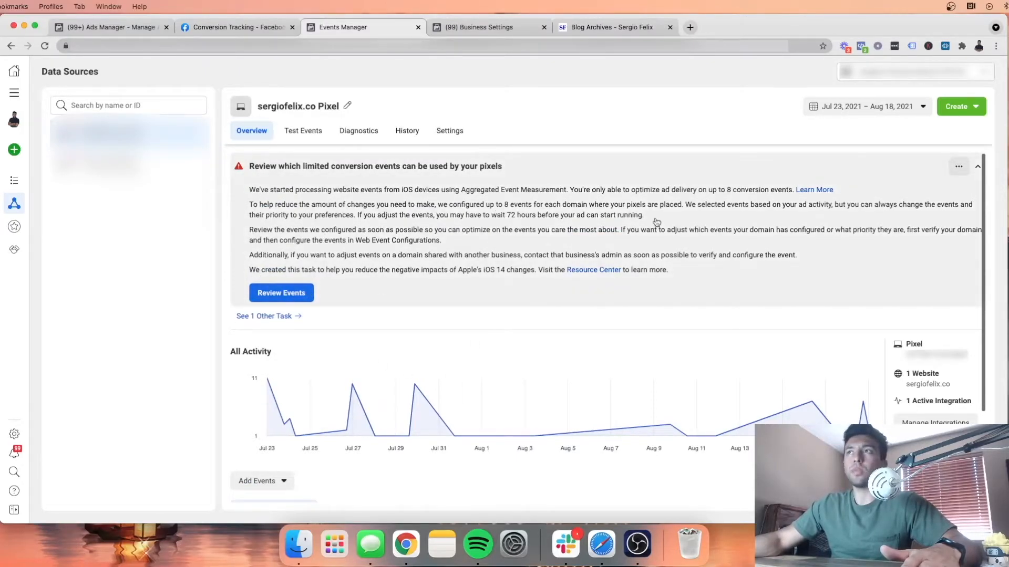
scroll(631, 337, down, 3)
scroll(624, 376, up, 3)
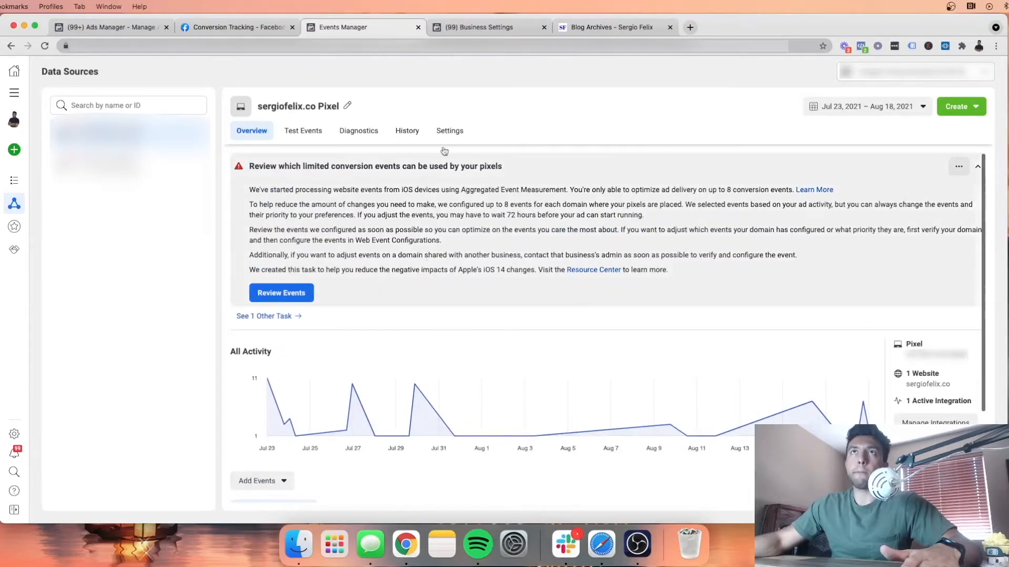
Step: Switch to Business Settings, dismiss the tools overview and expand Brand Safety to show its Domains section
click(488, 27)
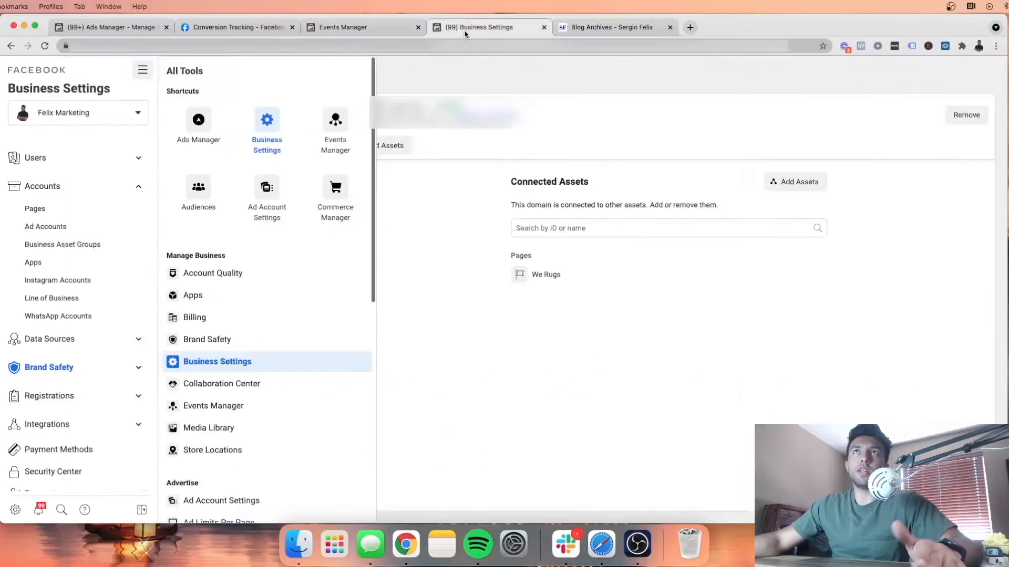
click(466, 271)
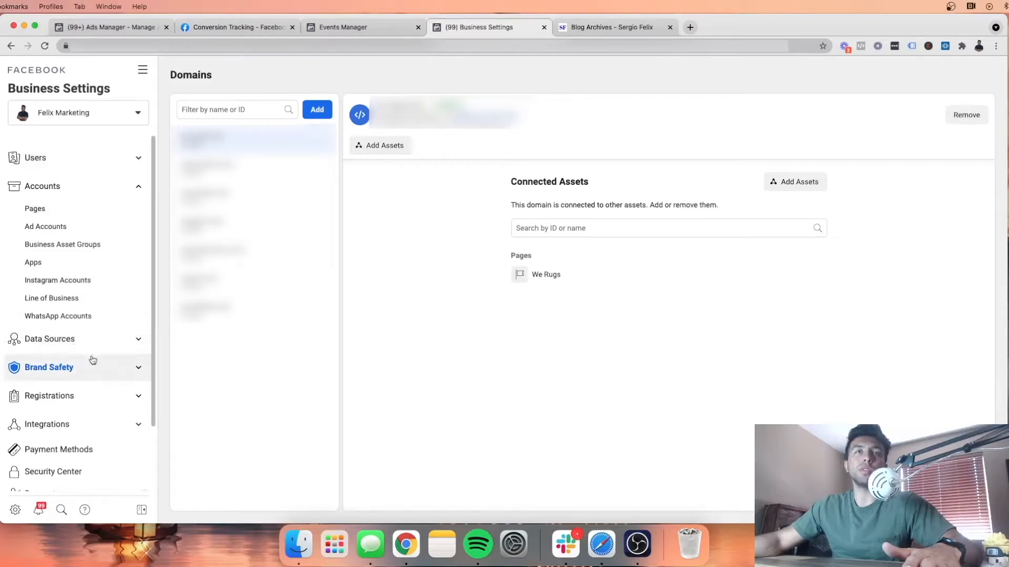
click(121, 372)
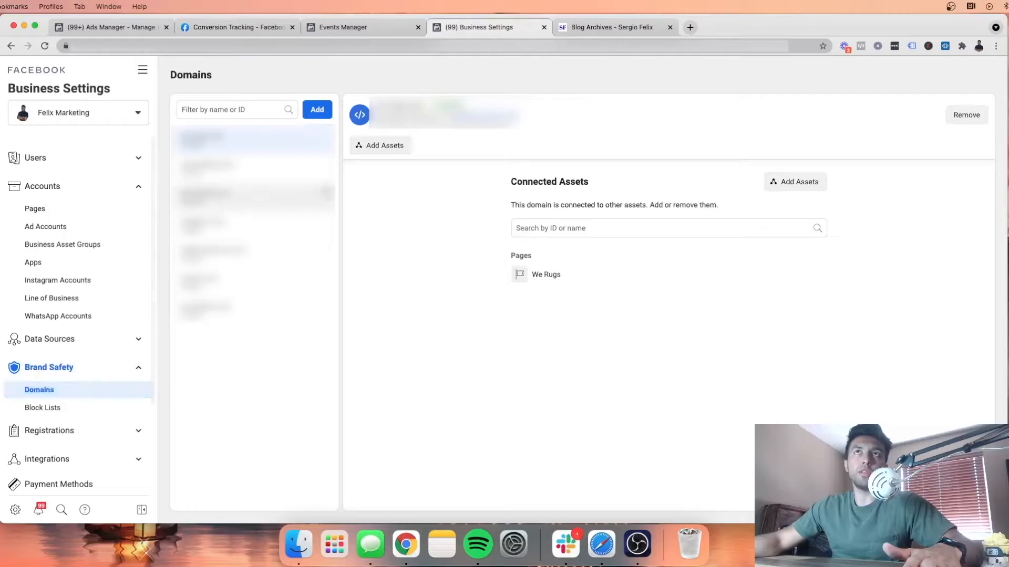
Step: Add sergiofelix.co as a new domain of the business
click(318, 110)
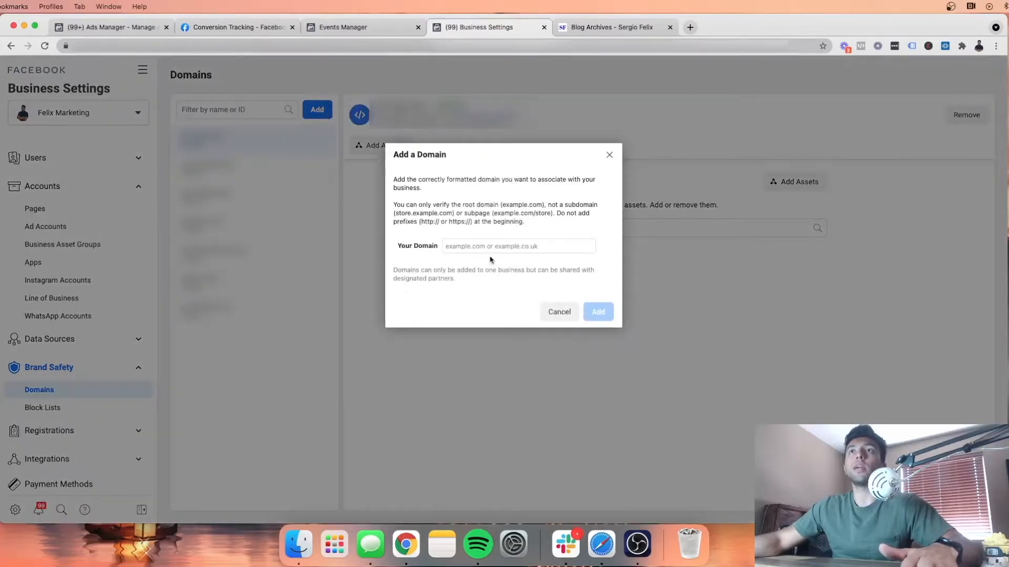
click(487, 250)
text(sergiofelix.co)
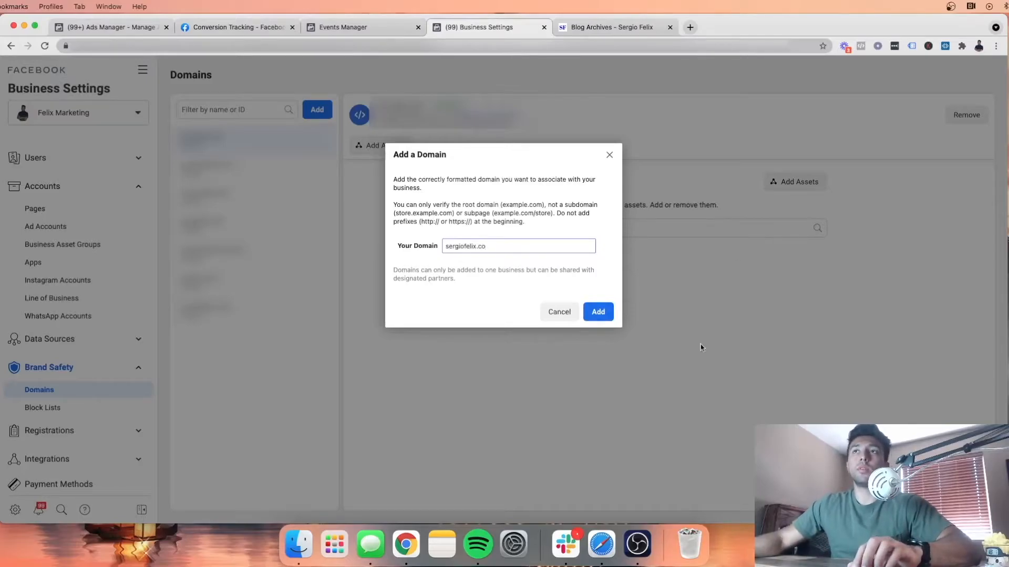
click(605, 316)
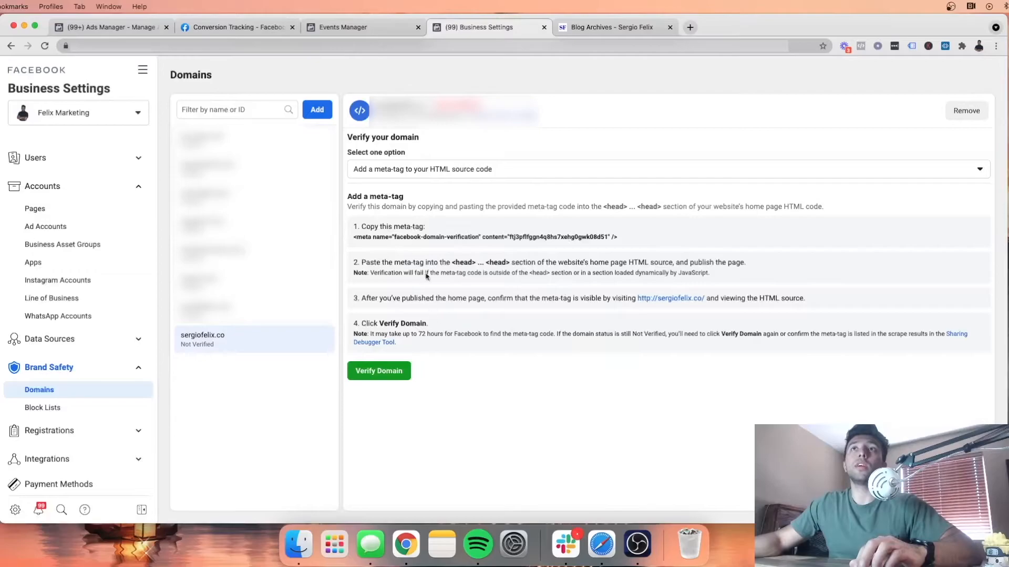
Step: View the domain verification methods, keep the HTML meta-tag option and copy the provided meta-tag
click(382, 169)
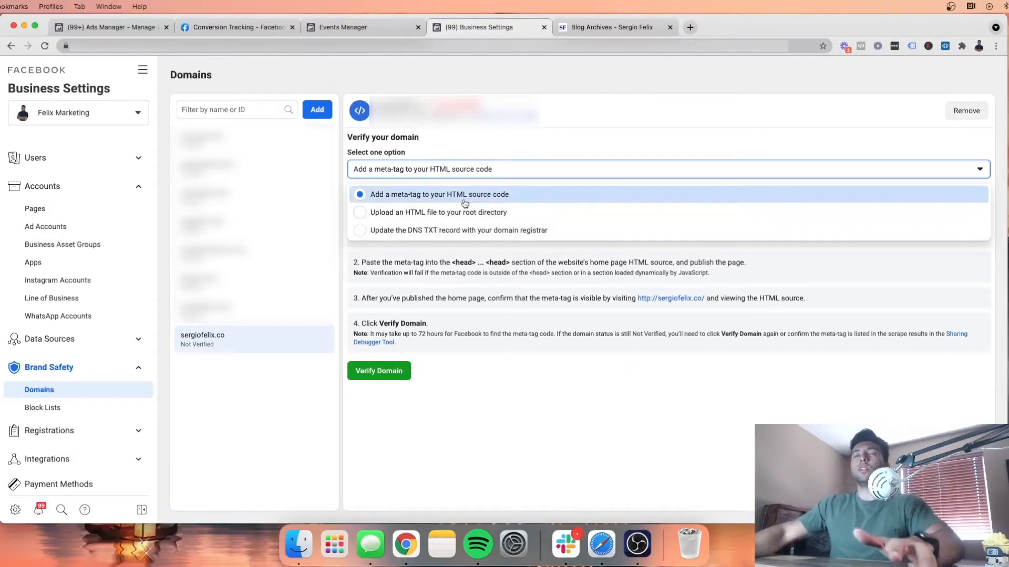
click(555, 260)
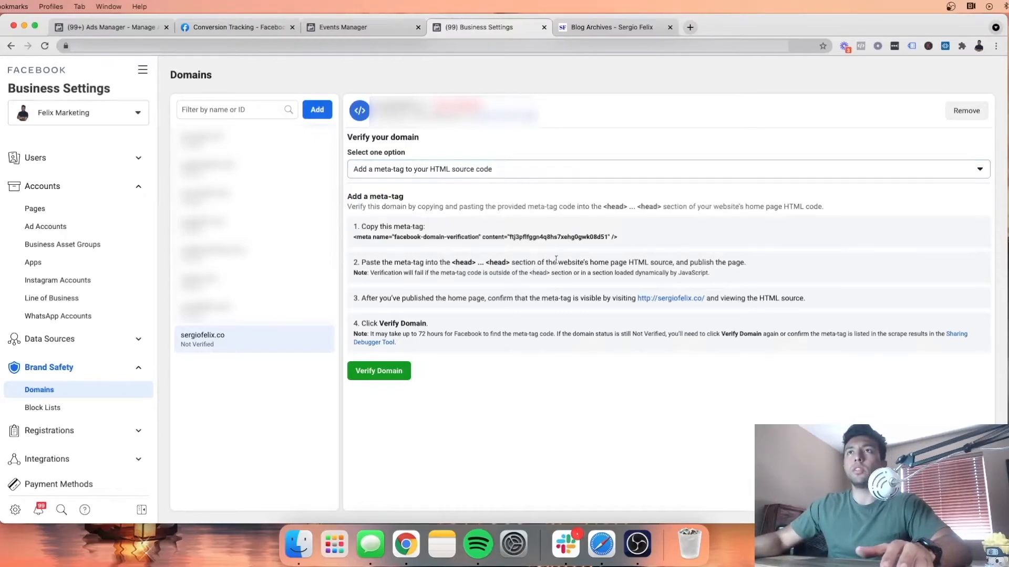
click(416, 240)
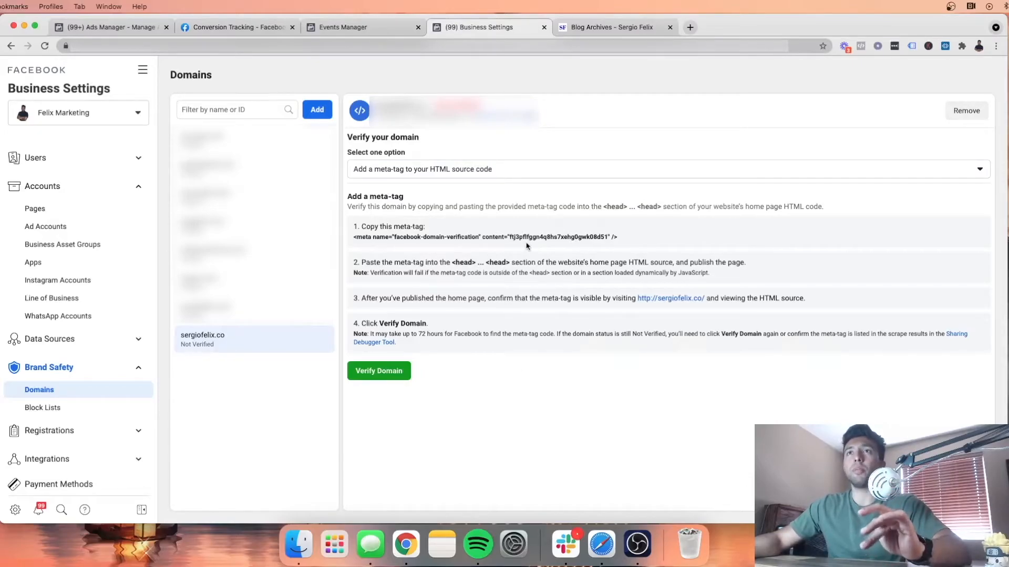
Step: Switch to the WordPress site, enter its admin area and open the Theme Editor
click(619, 28)
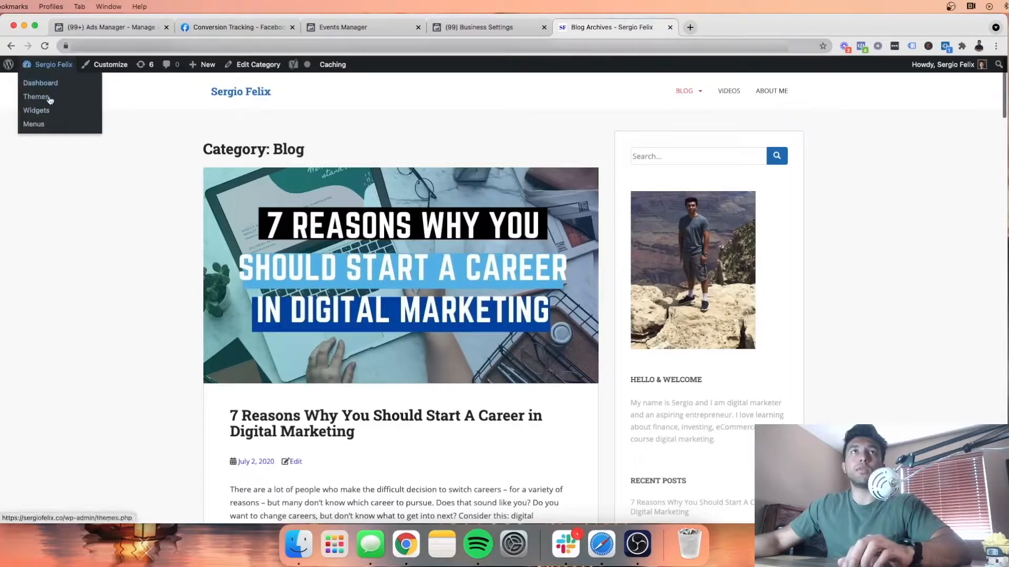
click(9, 69)
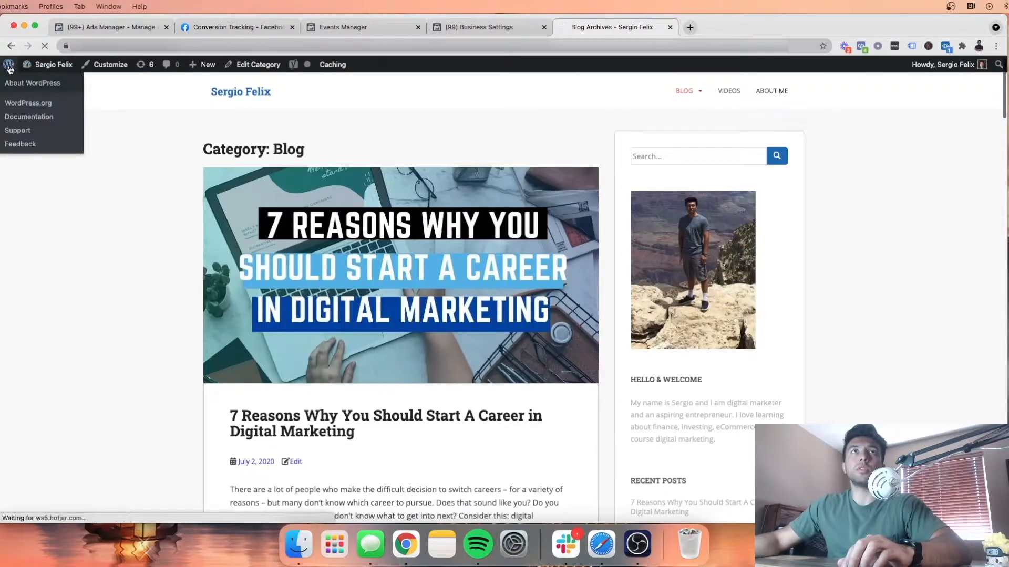
click(140, 51)
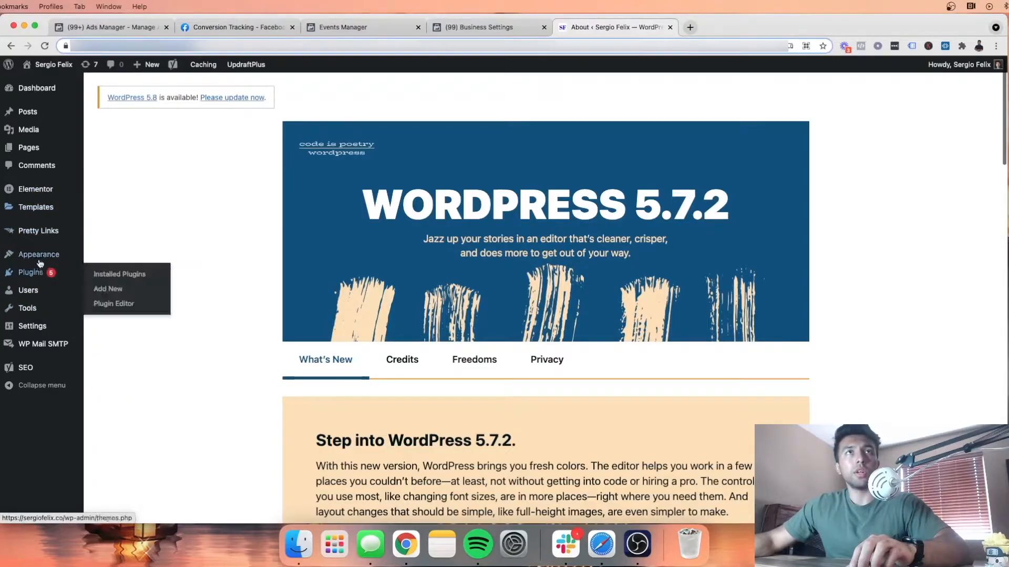
mouse_move(44, 256)
click(108, 359)
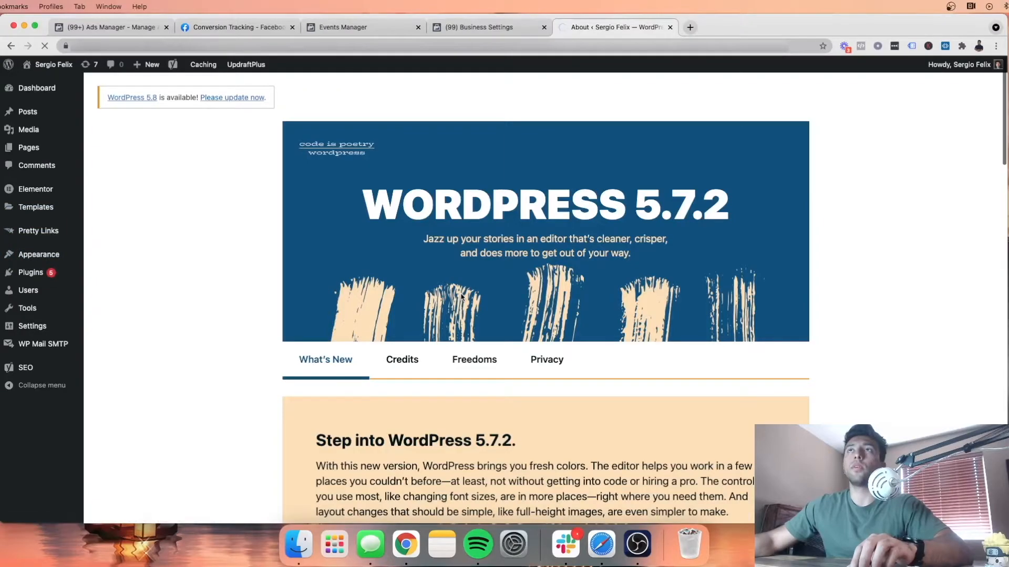
Step: Open the Sparkling theme's Theme Header file (header.php) and find its head section
scroll(517, 400, down, 20)
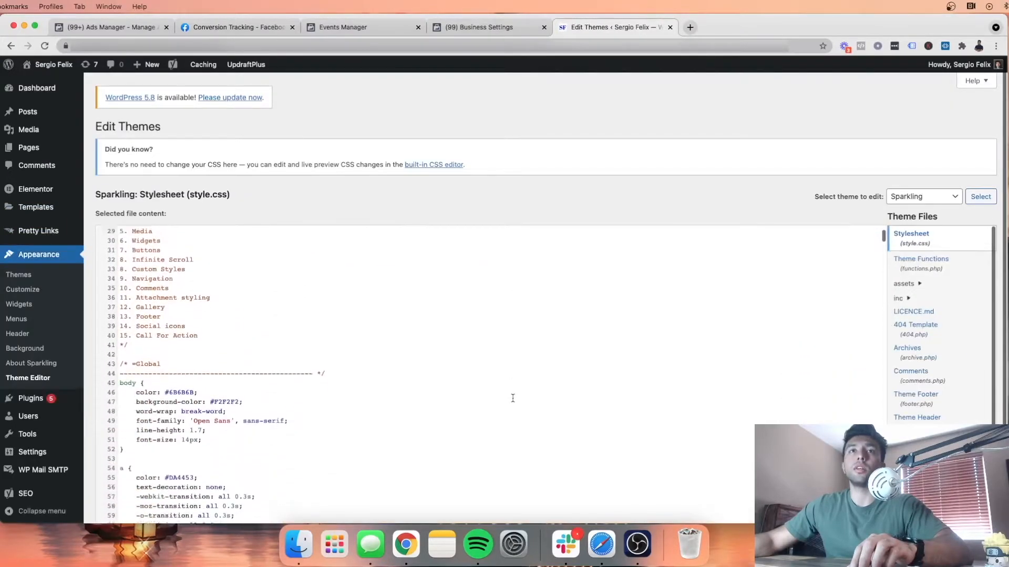
scroll(946, 381, down, 2)
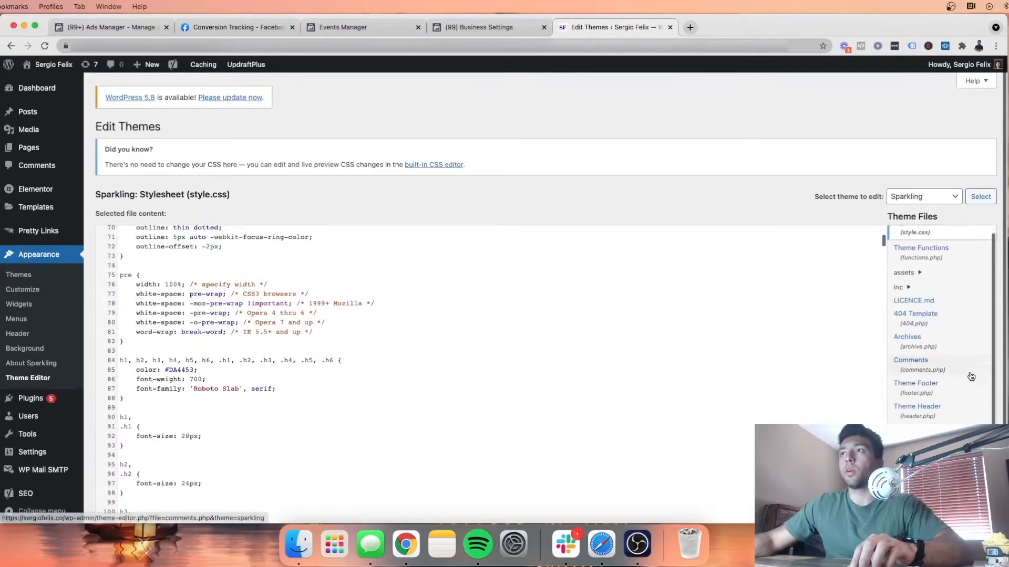
click(945, 387)
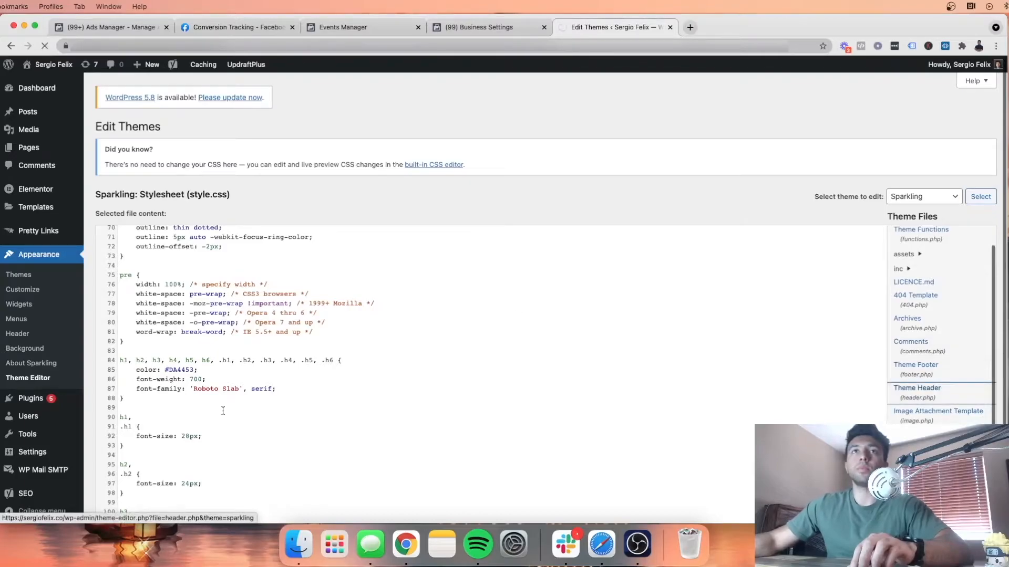
scroll(223, 411, down, 2)
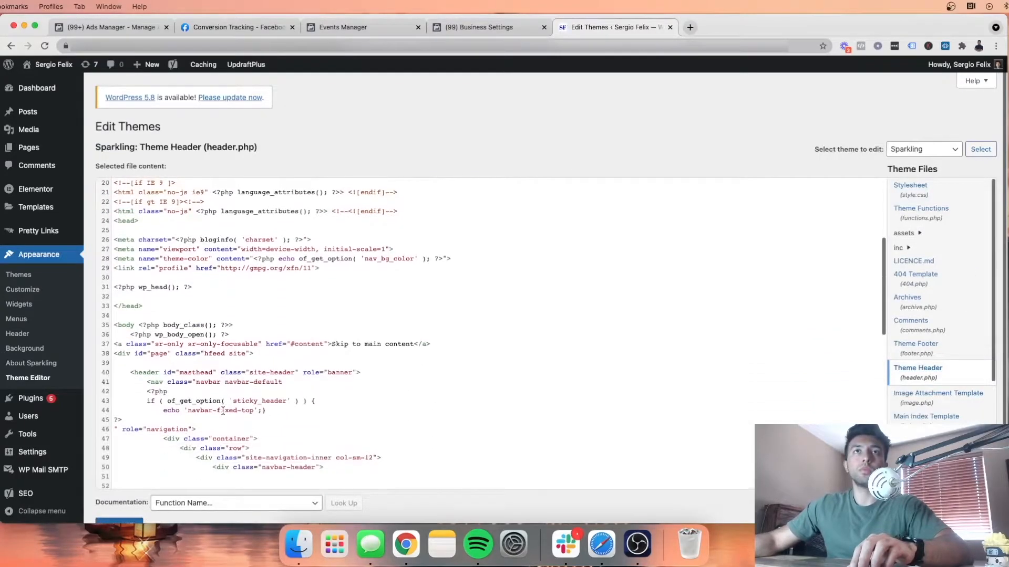
scroll(223, 411, up, 2)
scroll(223, 411, down, 1)
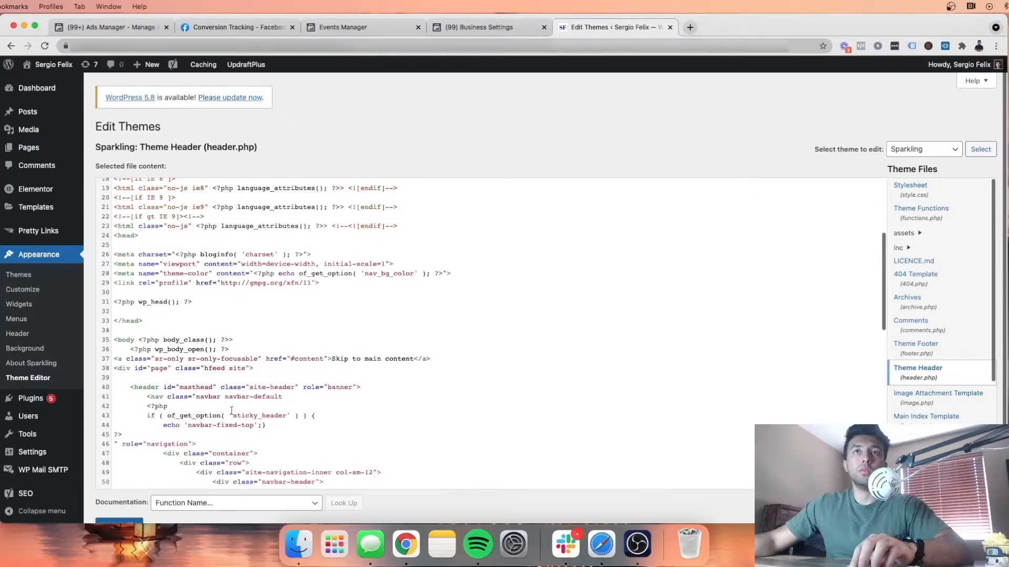
scroll(254, 444, down, 3)
Step: Paste the Facebook domain verification meta-tag on a new line below the opening <head> tag and update header.php
click(329, 388)
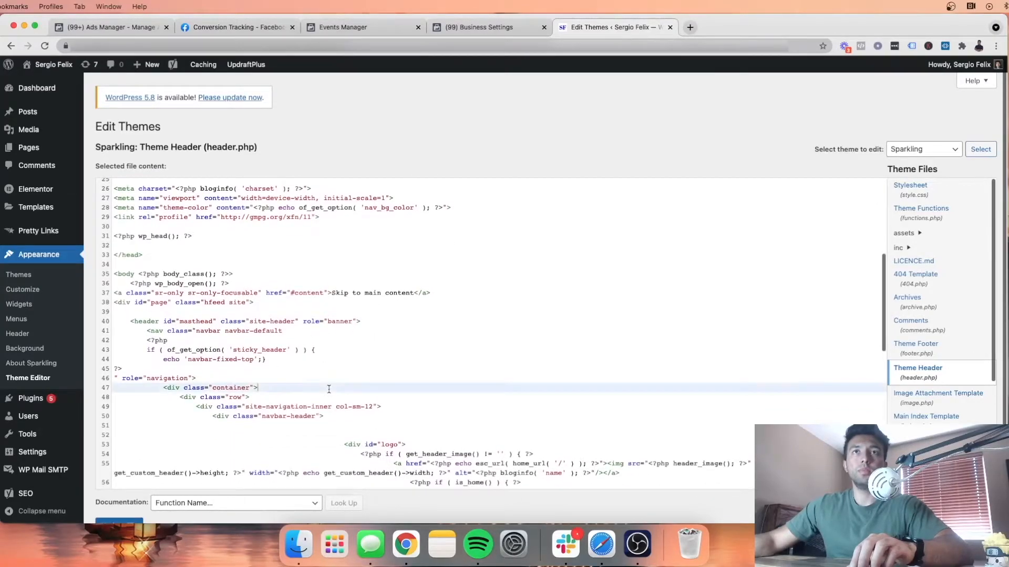
click(330, 370)
click(178, 303)
click(153, 264)
click(183, 253)
scroll(177, 249, up, 3)
click(167, 248)
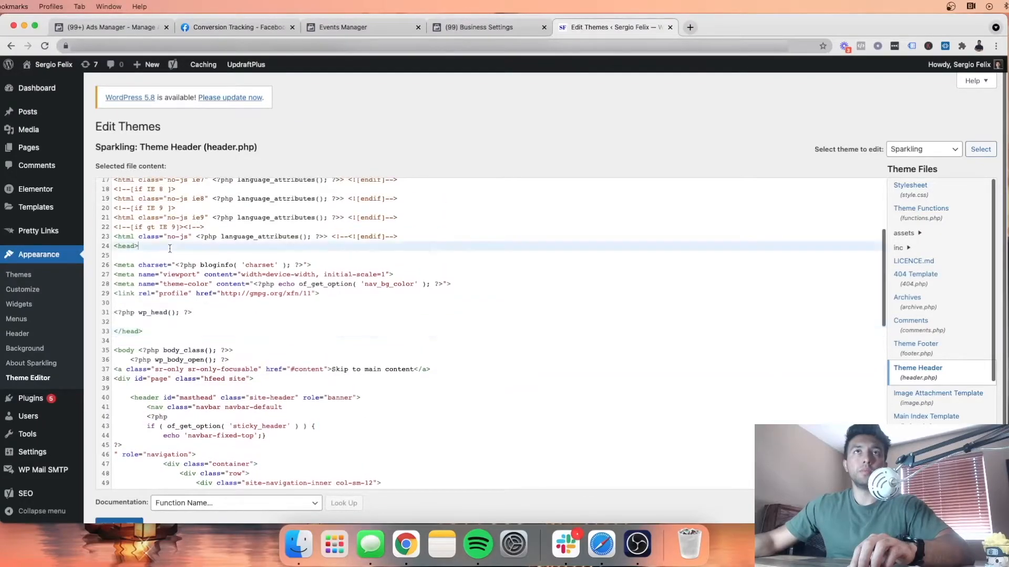
key(Return)
key(Return)
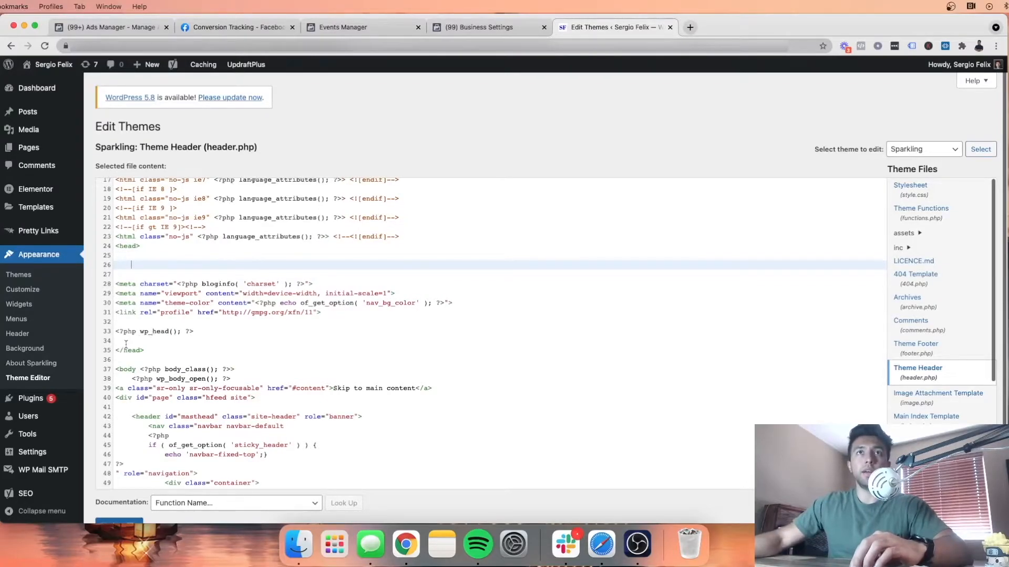
text(<meta name="facebook-domain-verification" content="ftj3pflfggn4q8hs7xehg0gwk08d51" />)
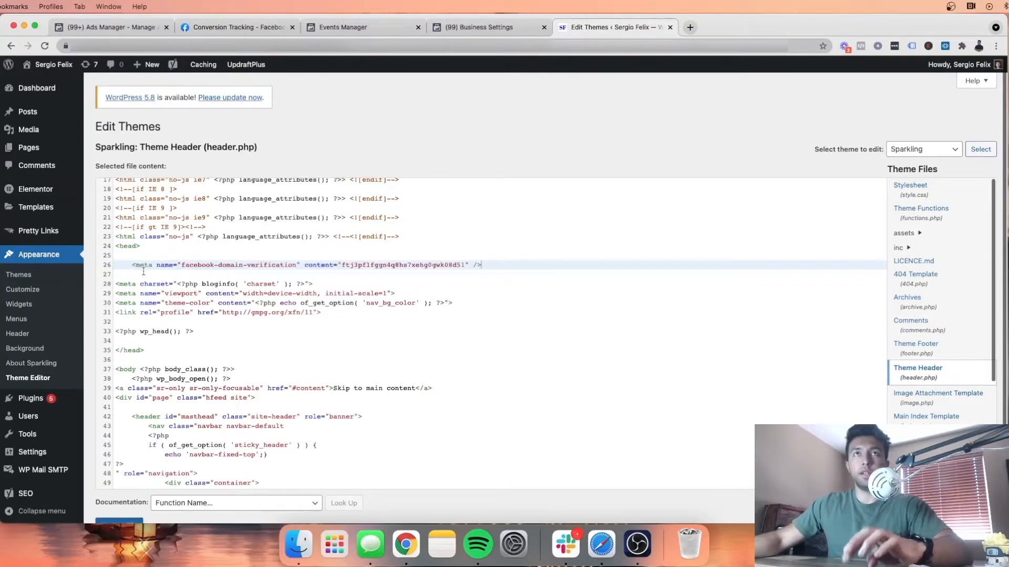
scroll(144, 515, down, 1)
click(134, 509)
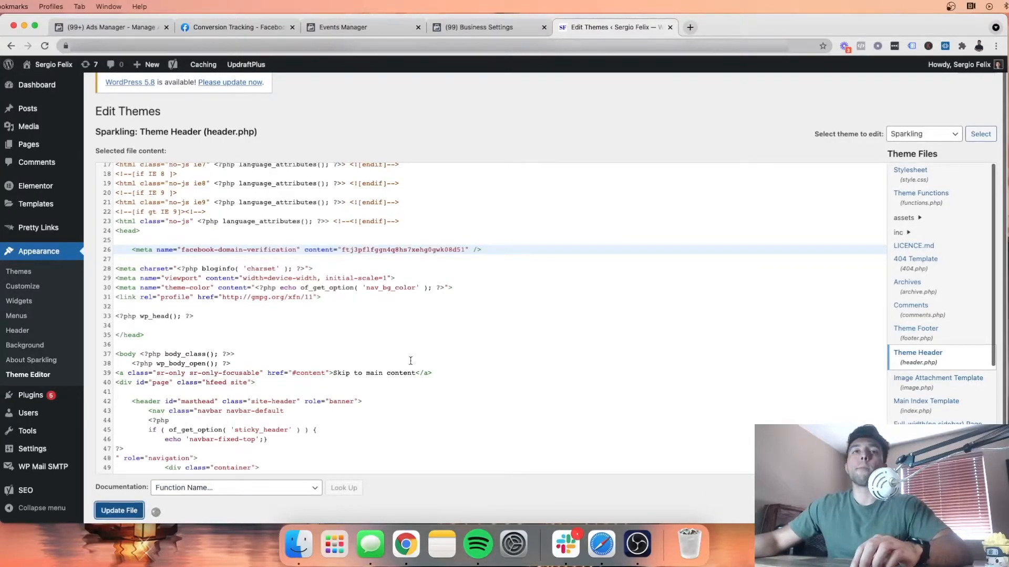
Step: Return to Business Settings and request verification of the sergiofelix.co domain
click(501, 28)
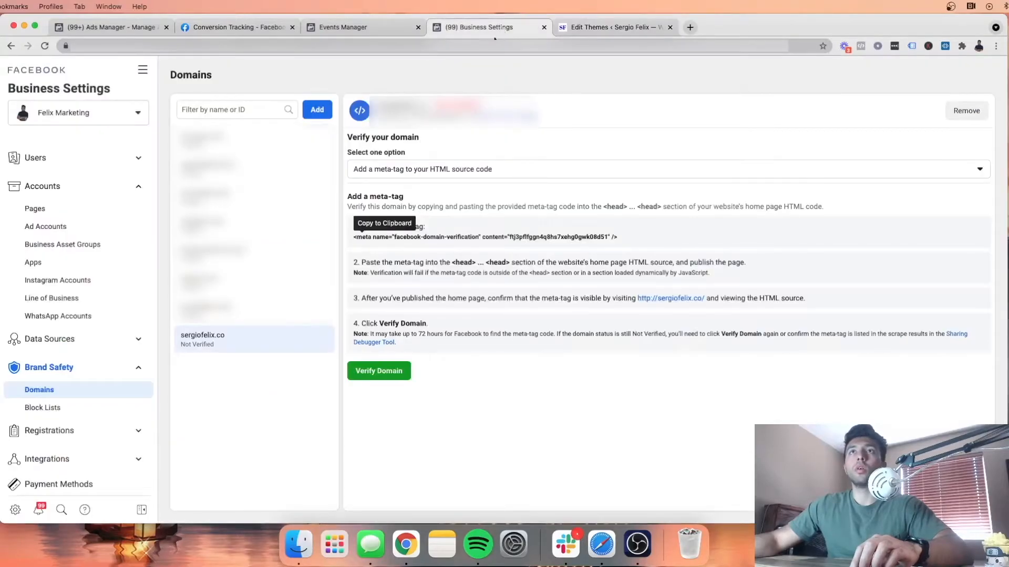
click(389, 372)
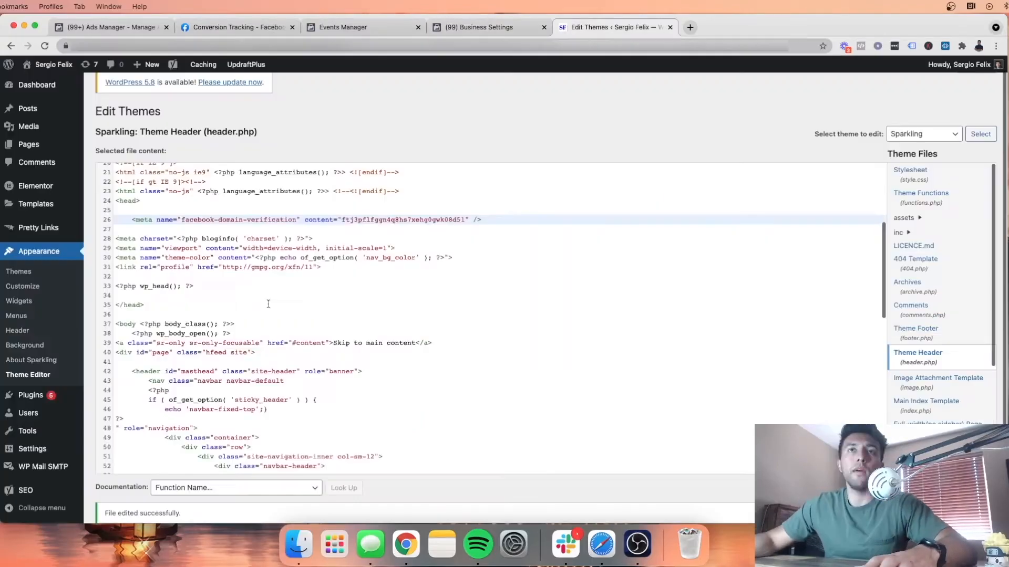
Step: Delete the domain verification meta-tag and its extra blank lines from header.php in the WordPress Theme Editor and update the file
scroll(268, 304, up, 2)
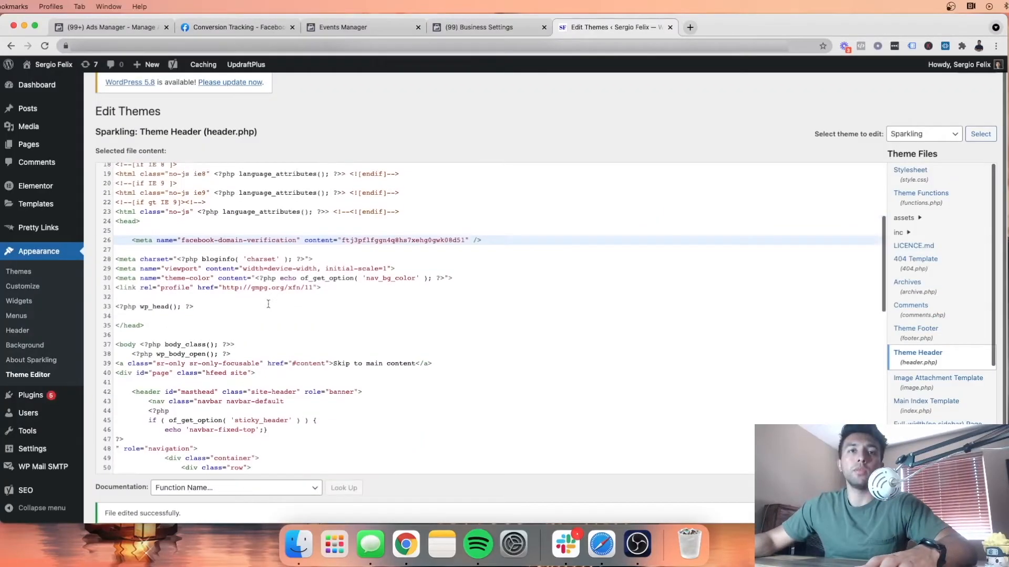
drag(473, 258, 134, 258)
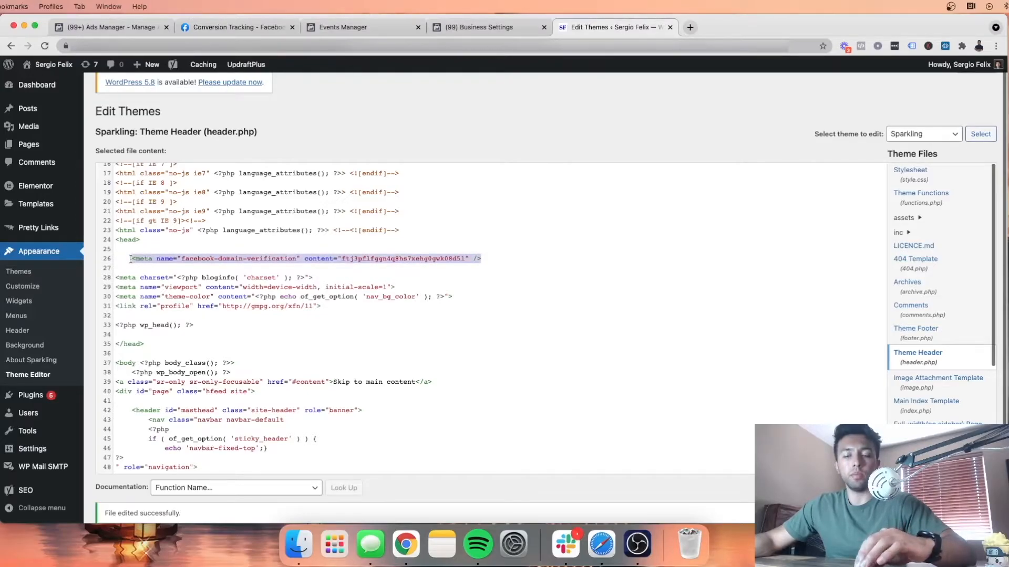
key(BackSpace)
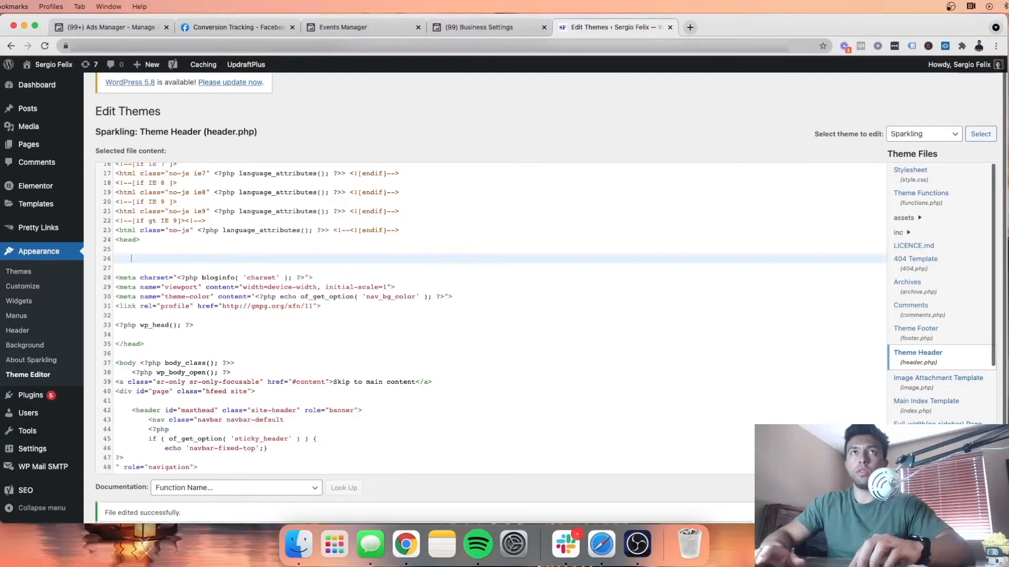
key(BackSpace)
key(BackSpace)
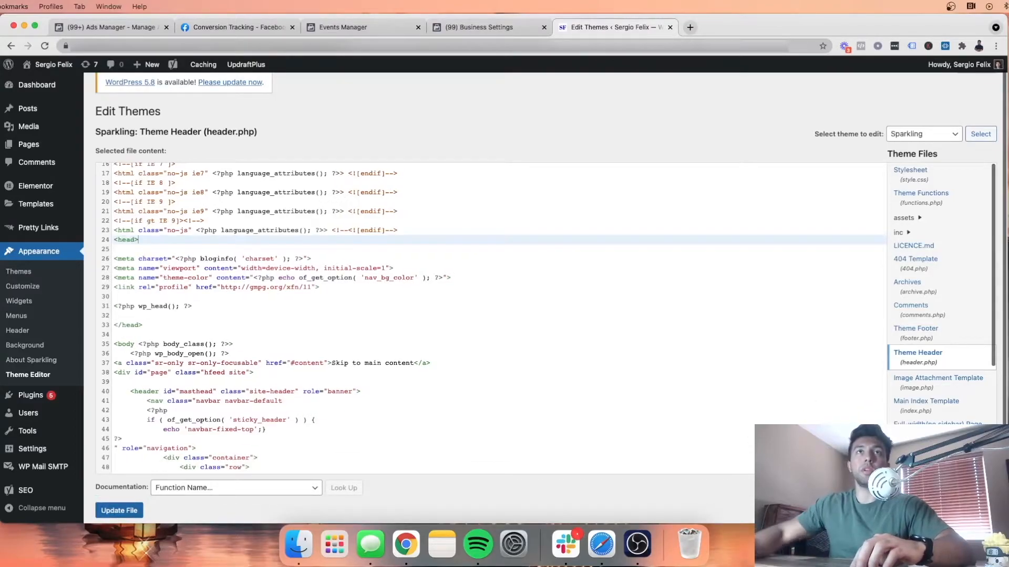
click(120, 514)
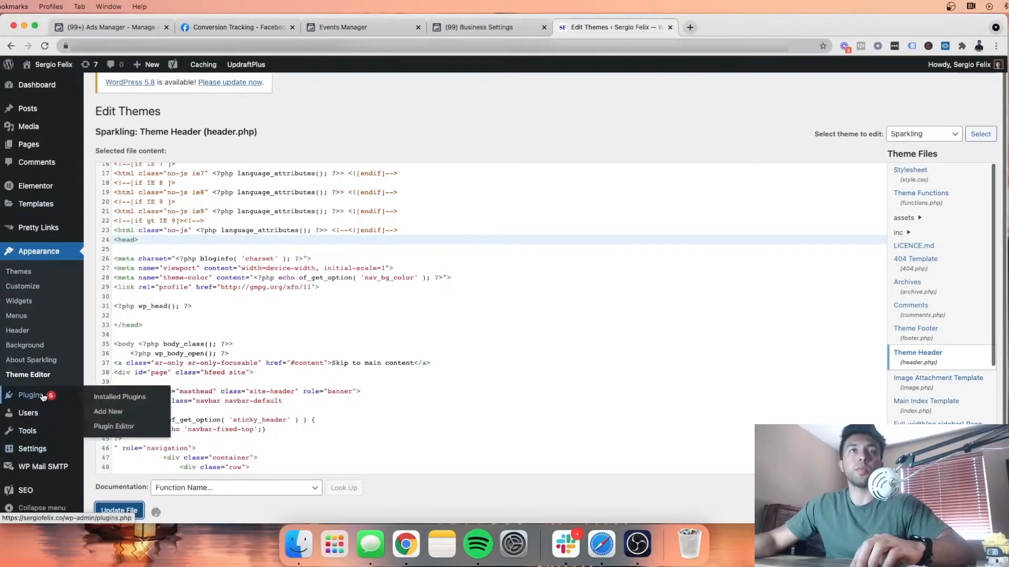
Step: Add the Facebook domain verification meta-tag below the Google Tag Manager code in the Insert Headers and Footers header scripts and save
mouse_move(33, 449)
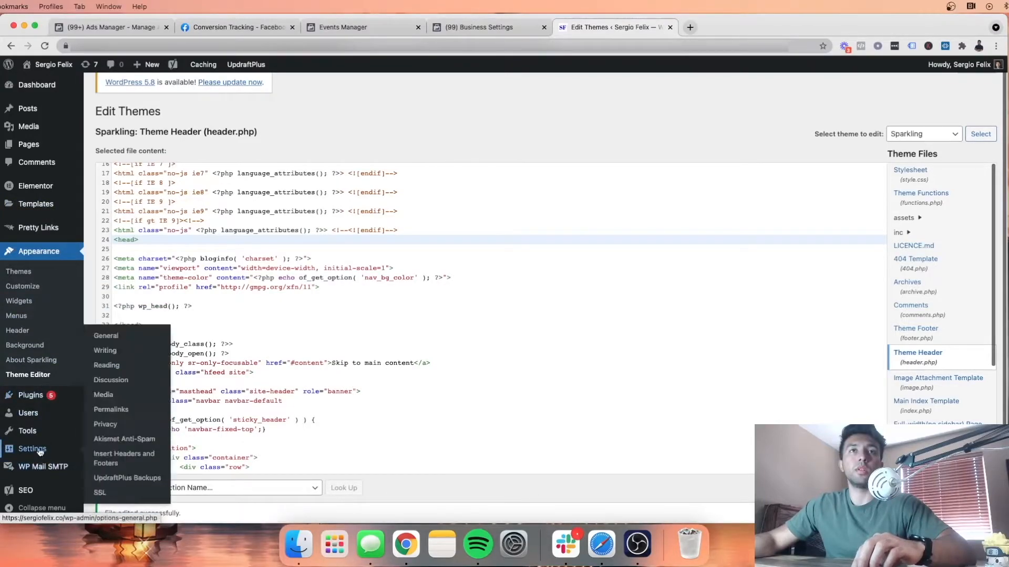
click(107, 464)
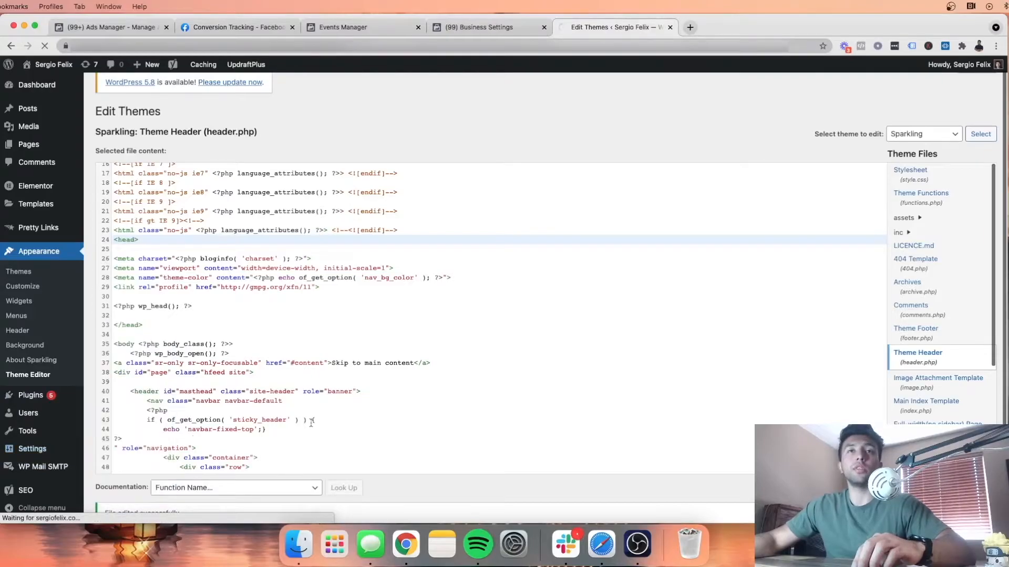
scroll(336, 242, down, 5)
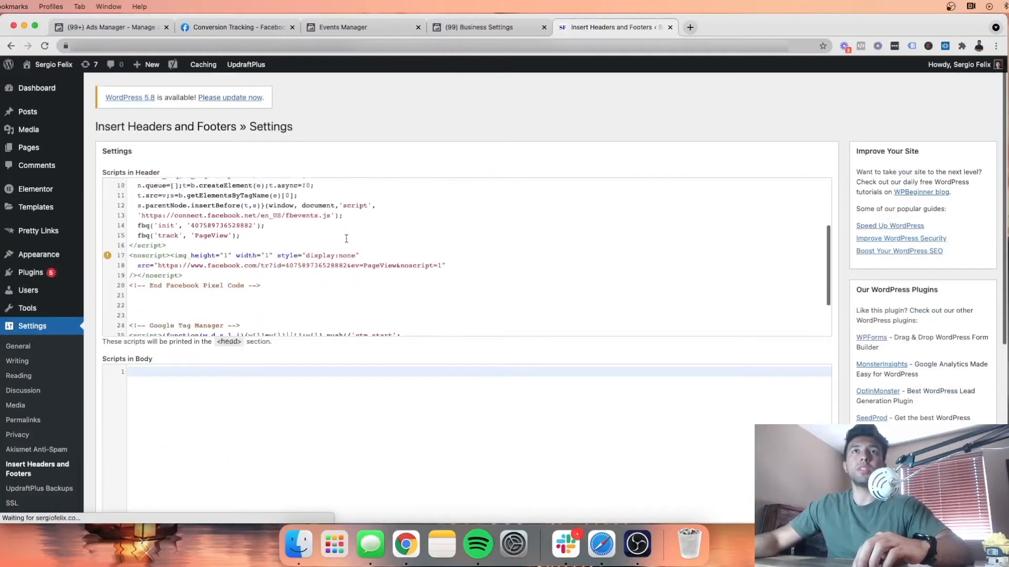
click(277, 329)
key(Return)
key(Return)
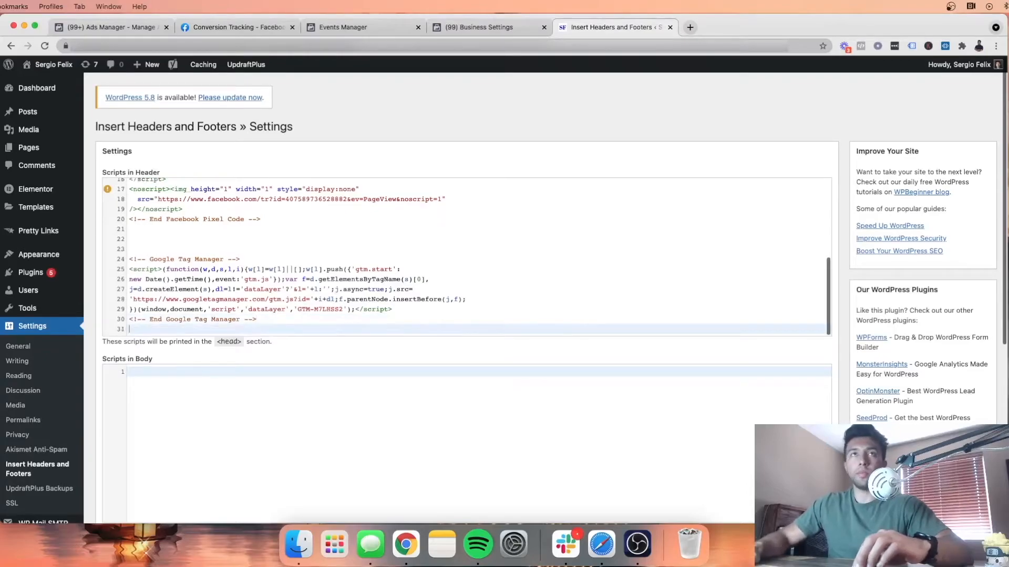
text(<meta name="facebook-domain-verification" content="ftj3pflfggn4q8hs7xehg0gwk08d51" />)
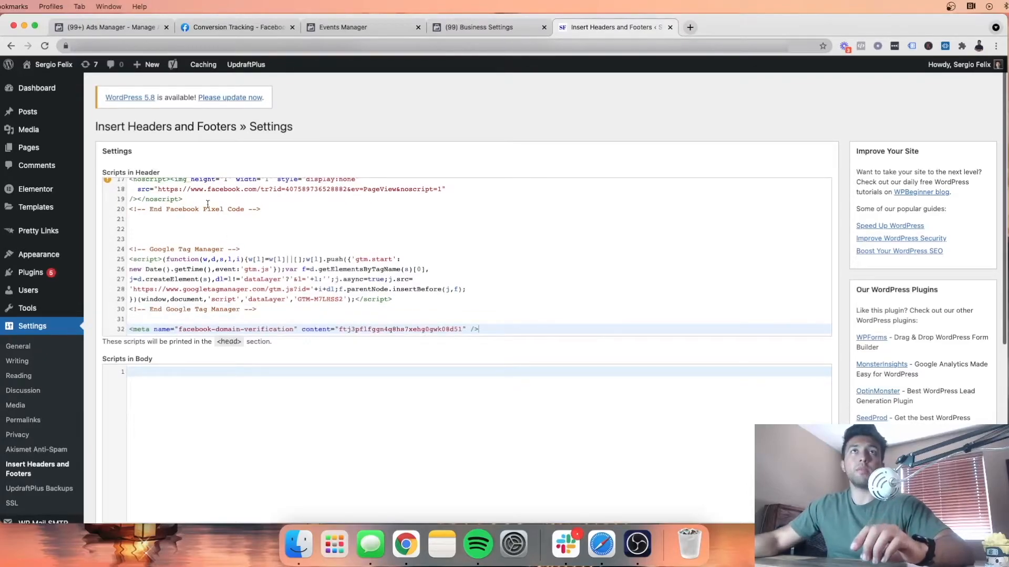
scroll(168, 169, down, 1)
scroll(280, 290, down, 10)
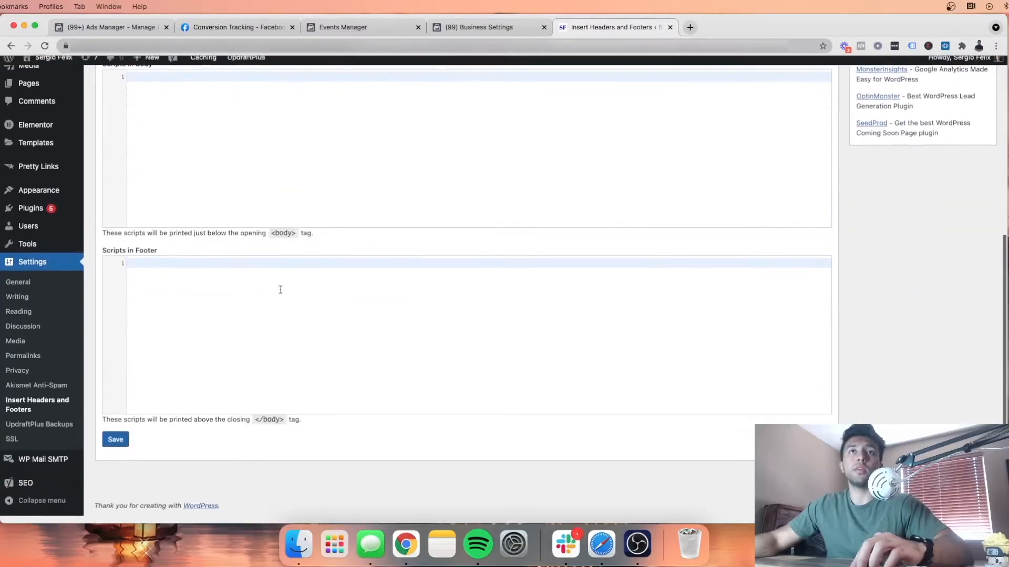
click(115, 446)
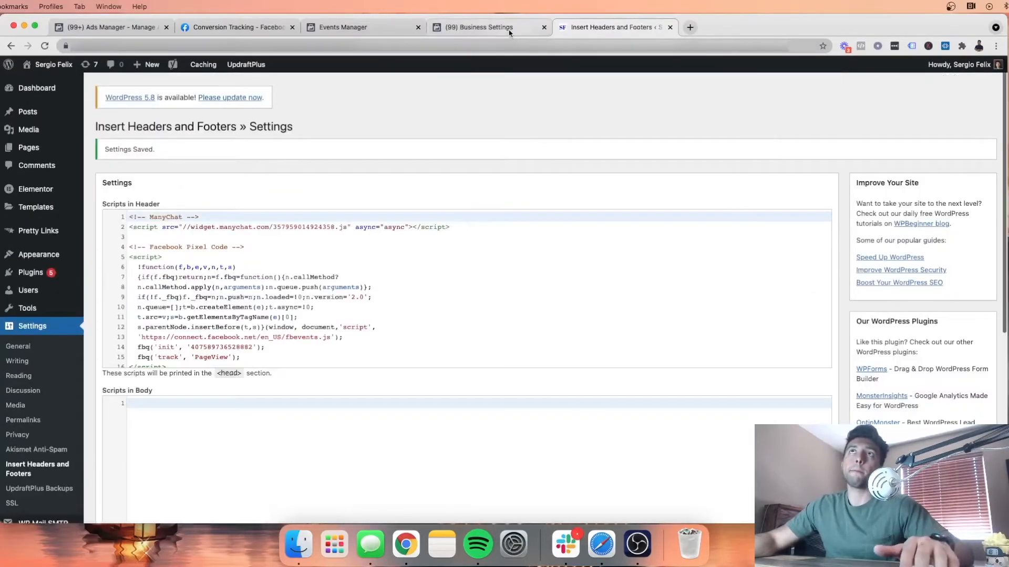
Step: Return to Business Settings, verify the sergiofelix.co domain again and close the verification dialog
click(509, 31)
click(387, 419)
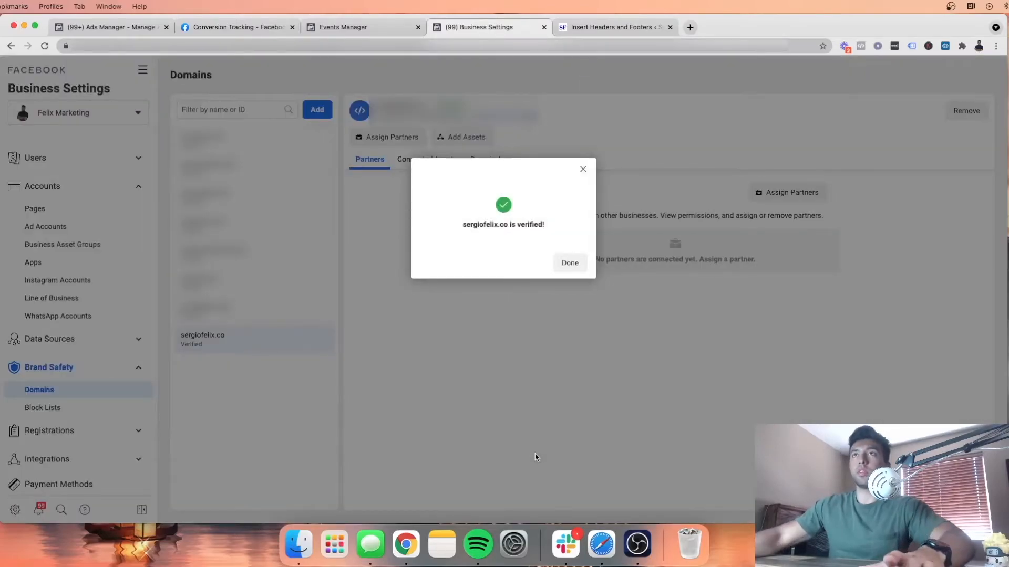
click(571, 264)
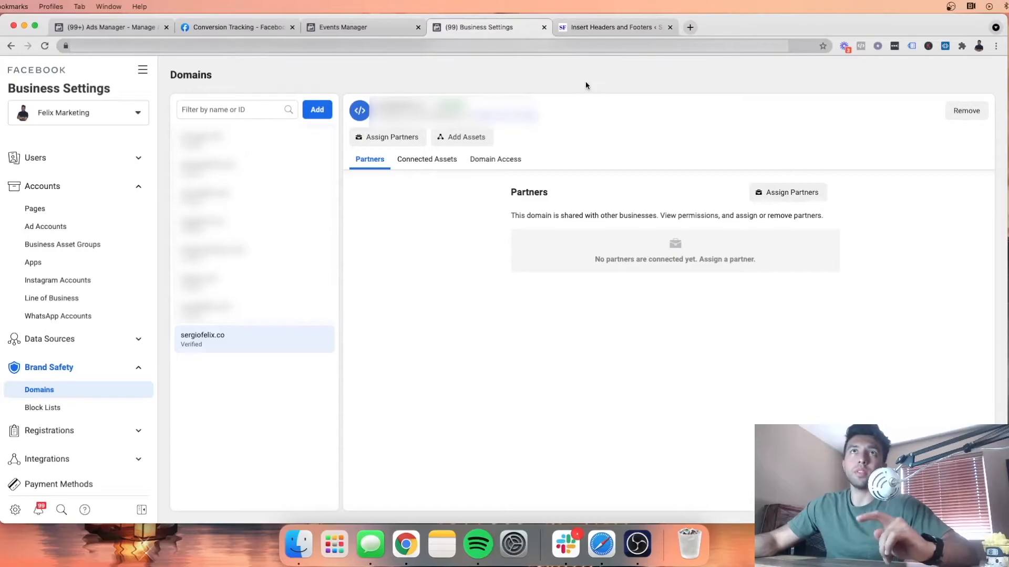
Step: Open the sergiofelix.co web event configuration for editing from Aggregated Event Measurement in Events Manager
click(366, 29)
scroll(480, 308, down, 3)
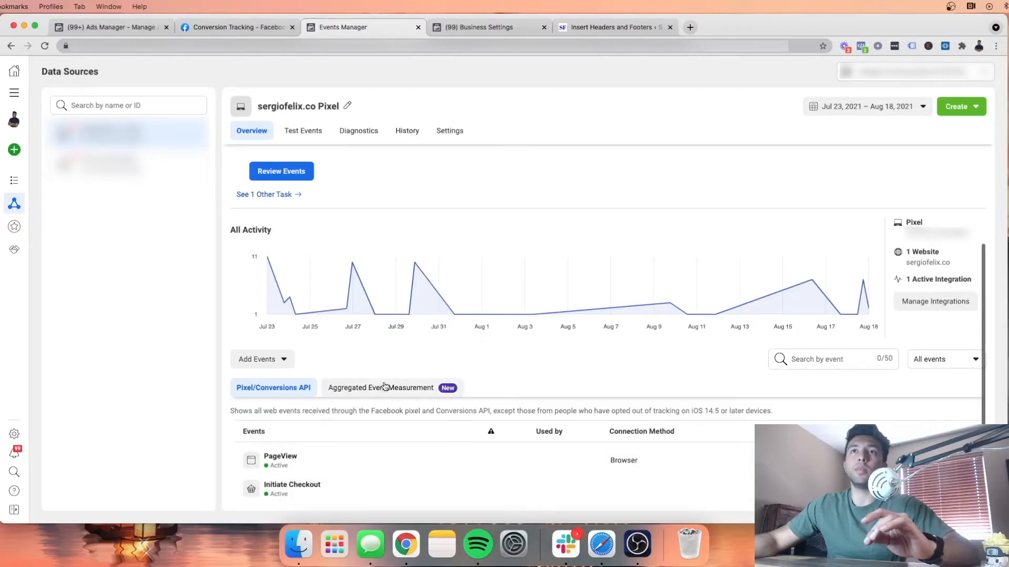
click(385, 387)
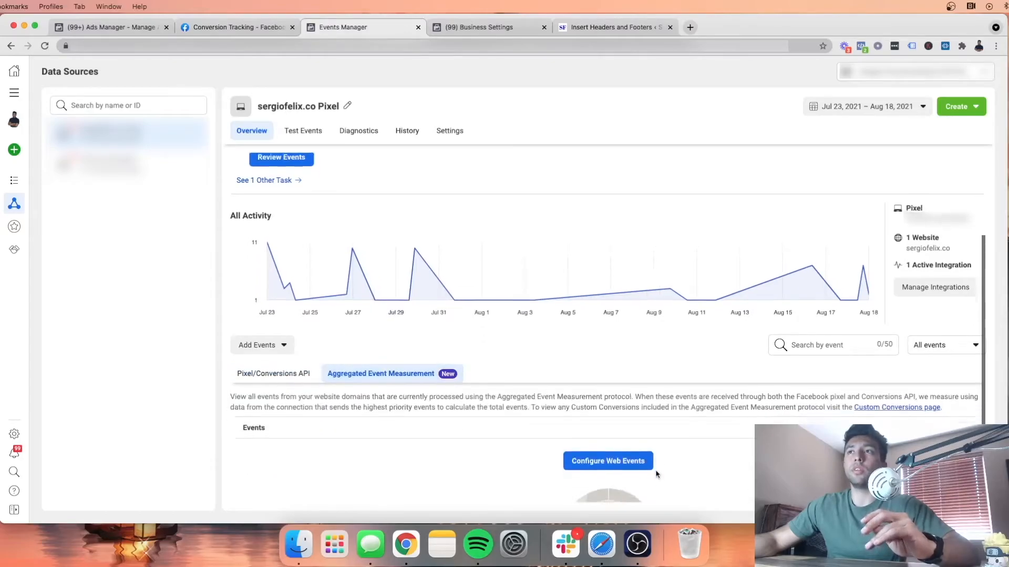
scroll(656, 474, down, 3)
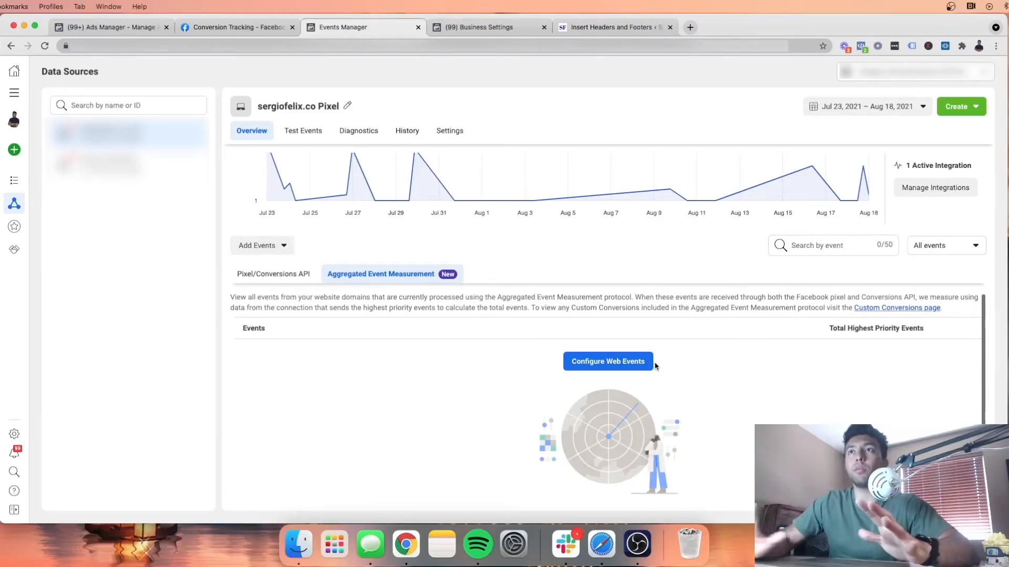
click(590, 360)
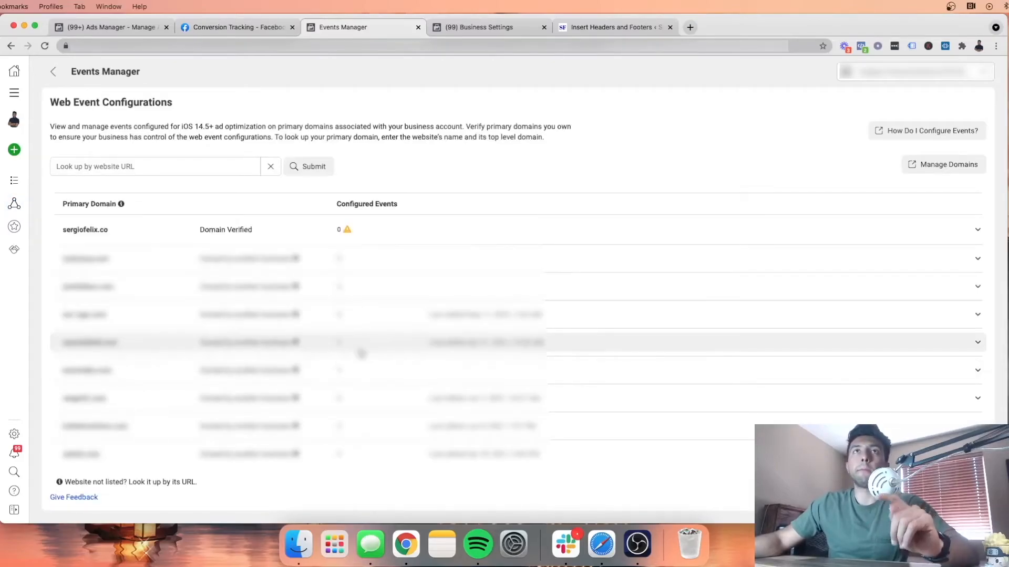
click(130, 239)
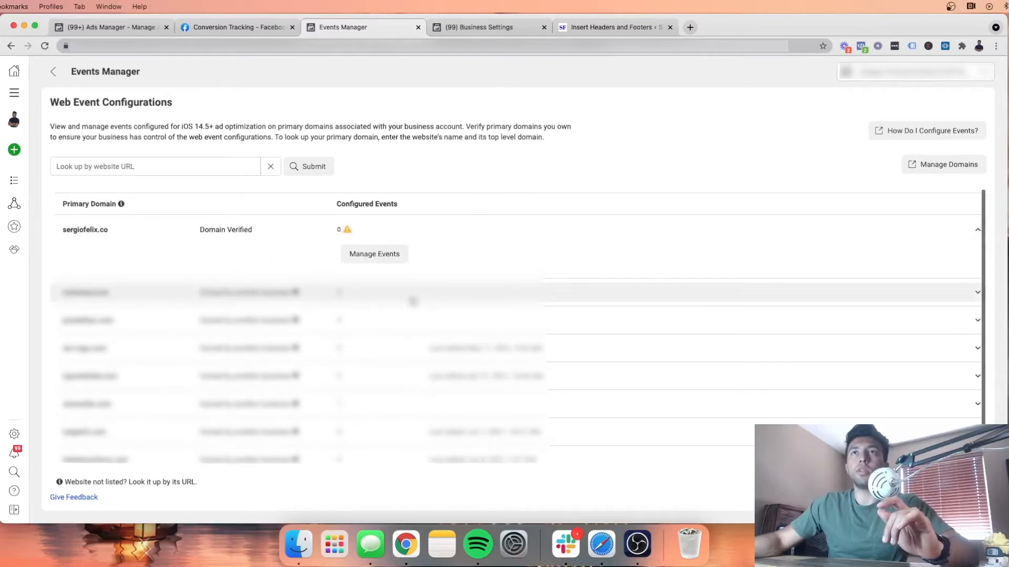
click(366, 256)
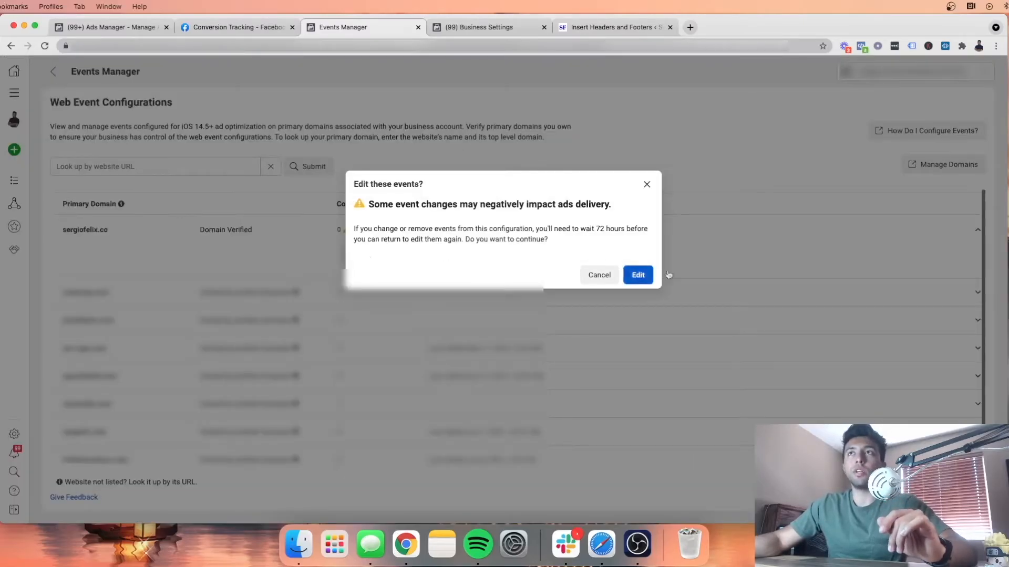
click(639, 275)
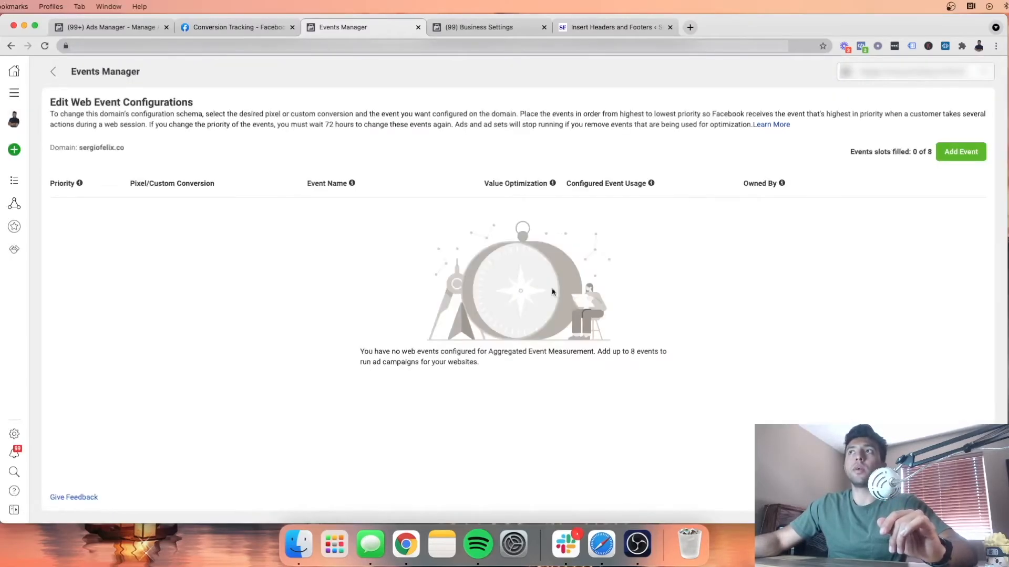
Step: Add a web event that uses Custom Conversion as its source and Thank you page as its event
click(972, 157)
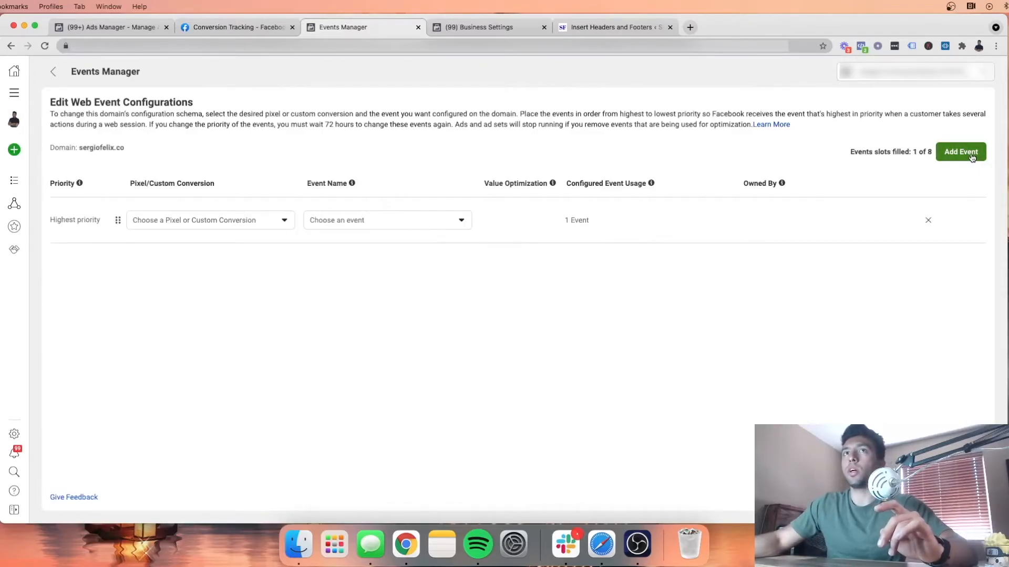
click(230, 225)
click(206, 281)
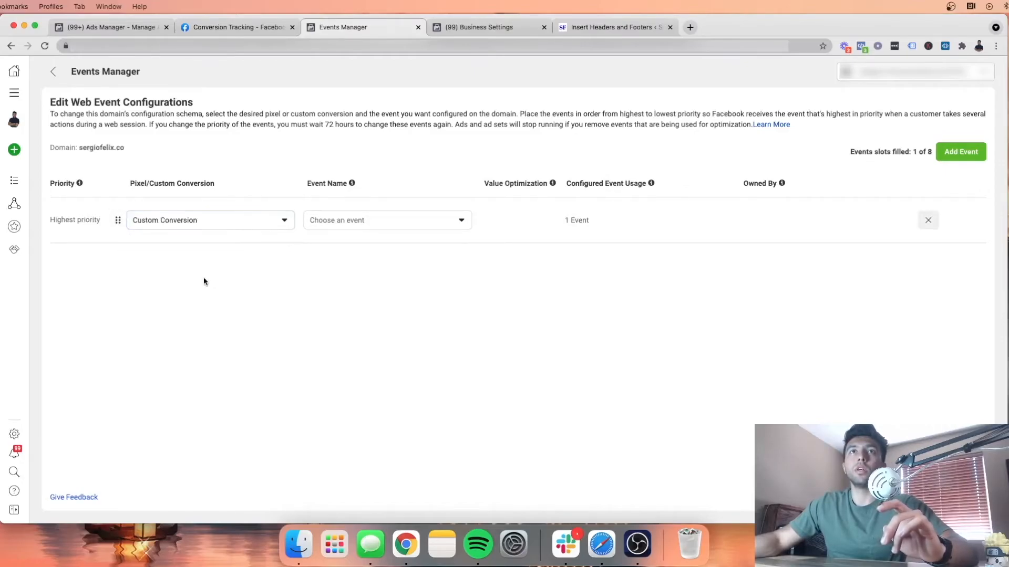
click(399, 214)
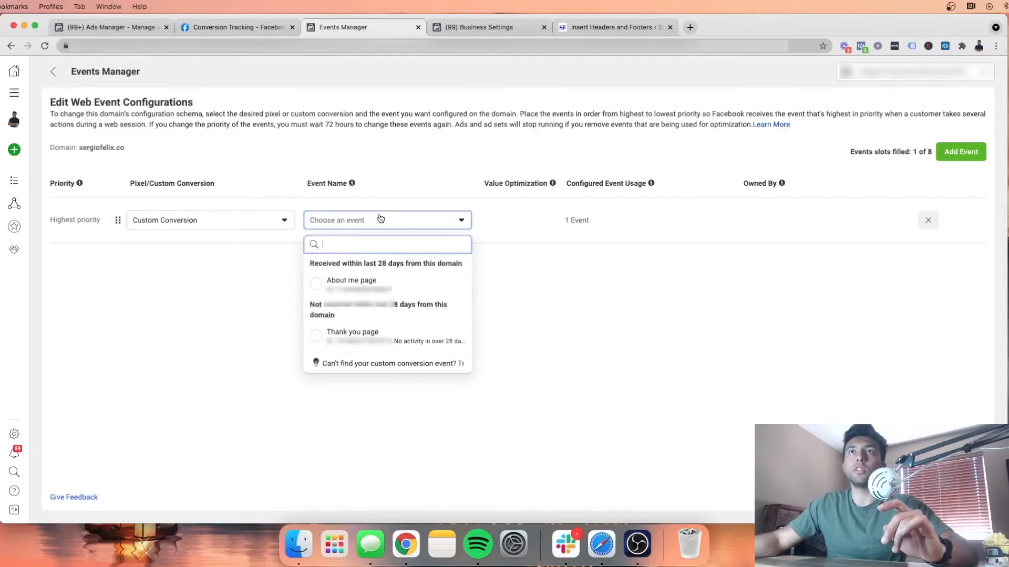
click(353, 339)
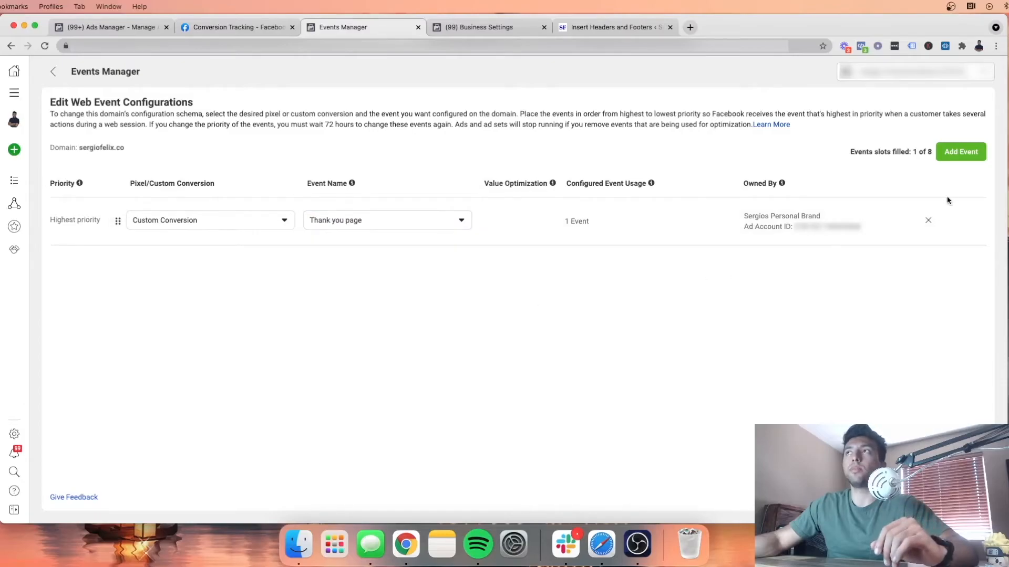
Step: Add two more empty event slots below the Thank you page event
click(959, 152)
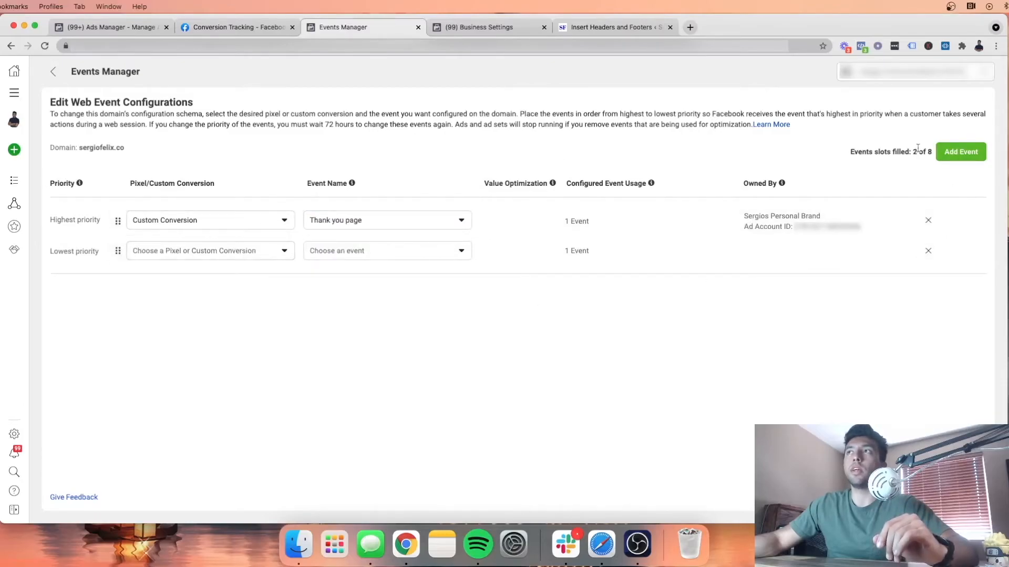
click(948, 151)
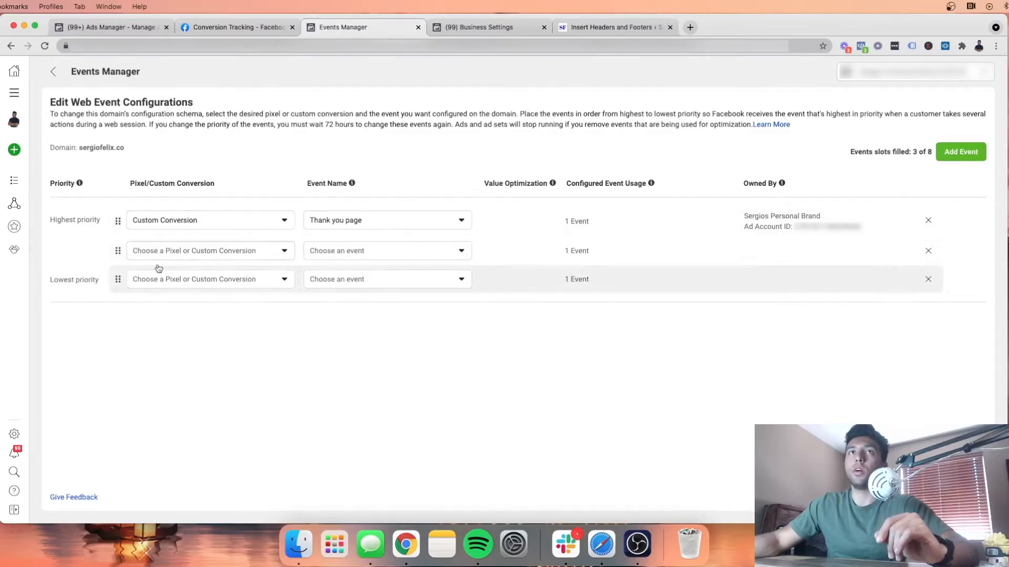
mouse_move(121, 255)
mouse_down()
mouse_move(120, 284)
mouse_move(118, 250)
mouse_up()
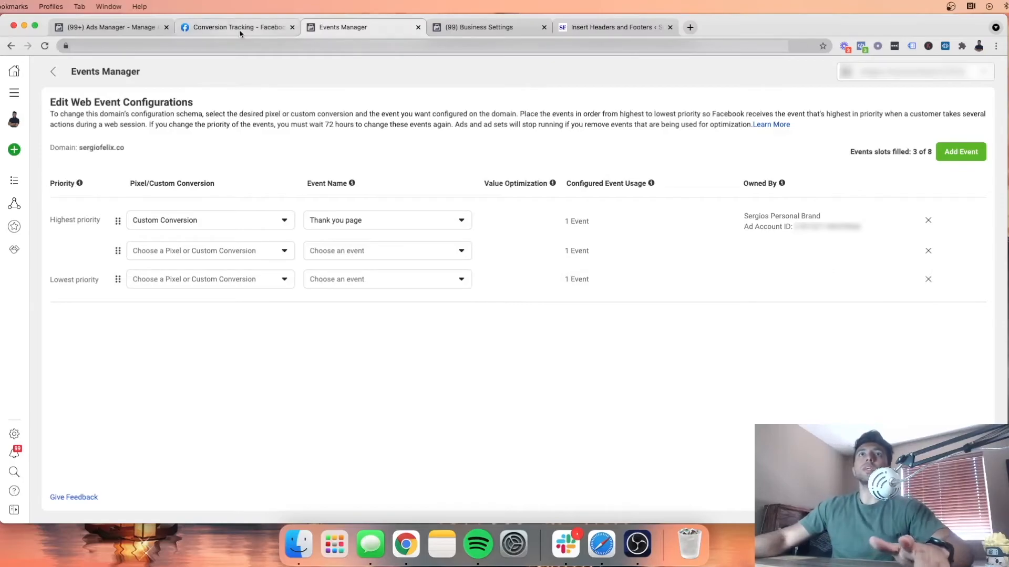
Step: Create a new campaign in Ads Manager with the Conversions objective, named "Test campaign"
click(470, 29)
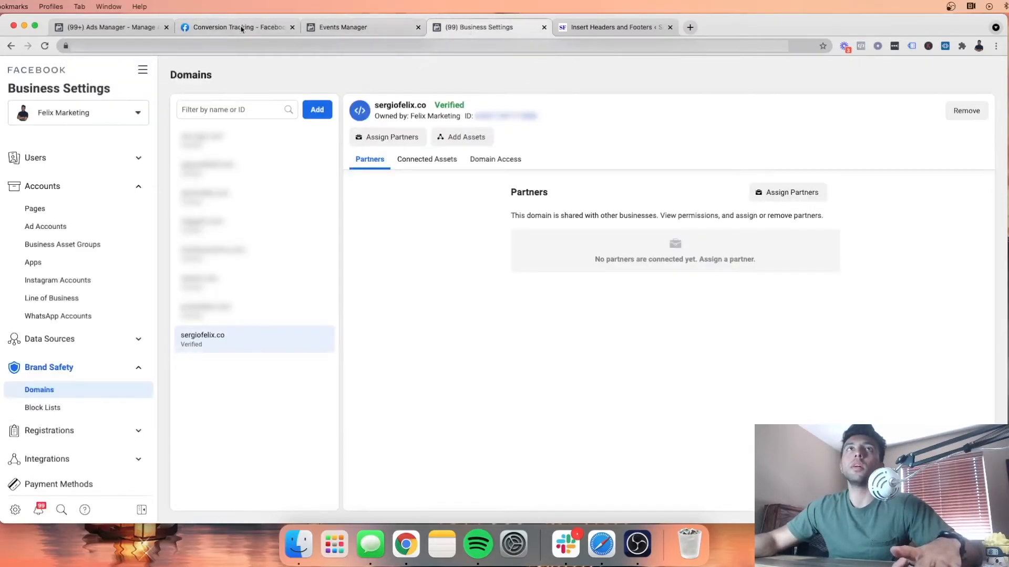
click(109, 29)
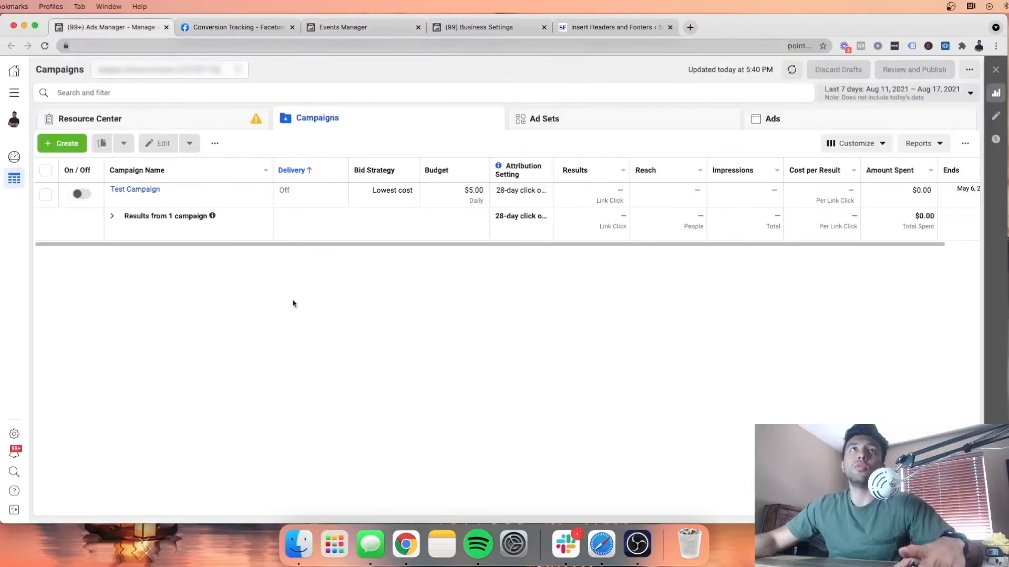
click(68, 152)
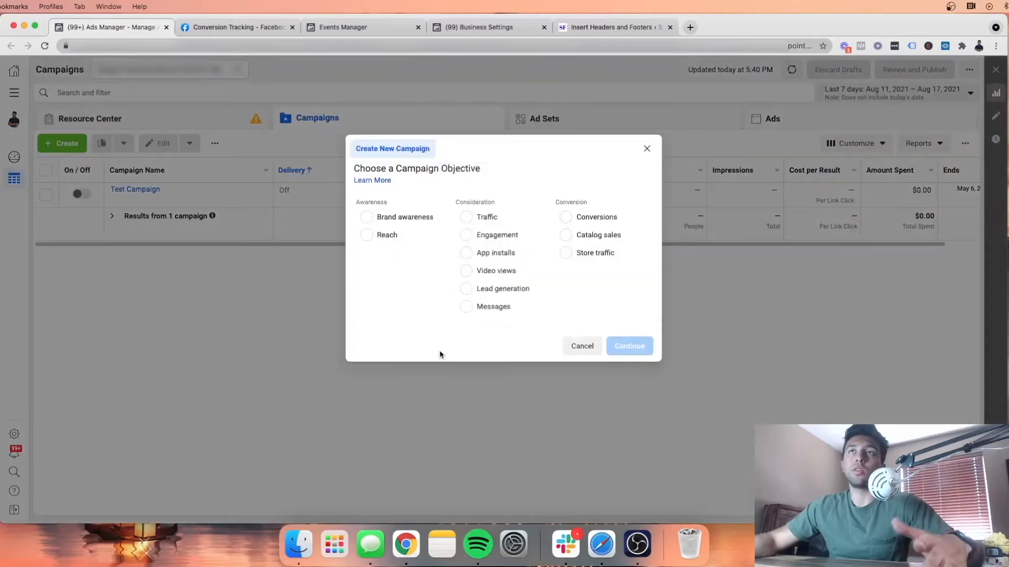
click(565, 218)
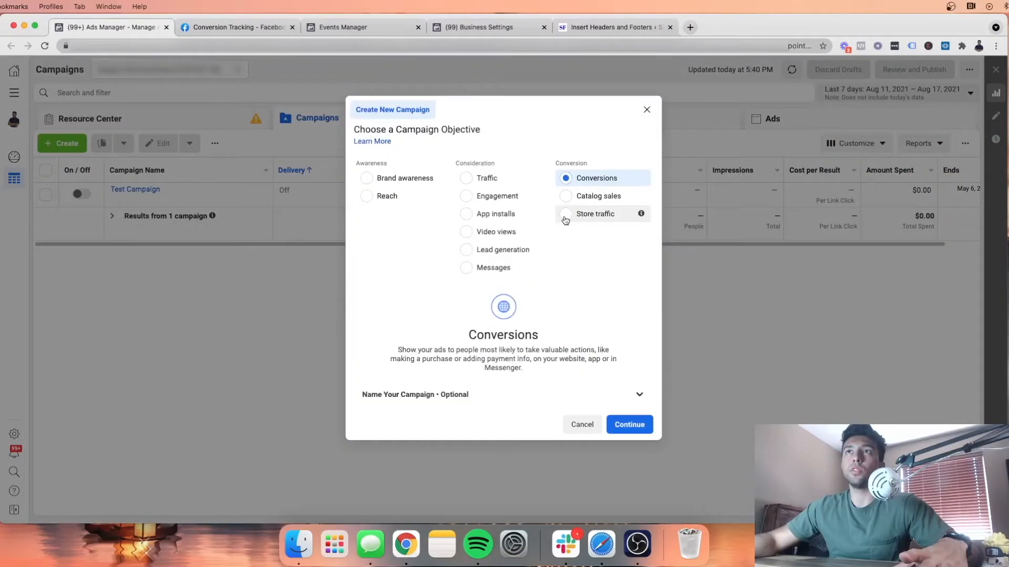
click(571, 401)
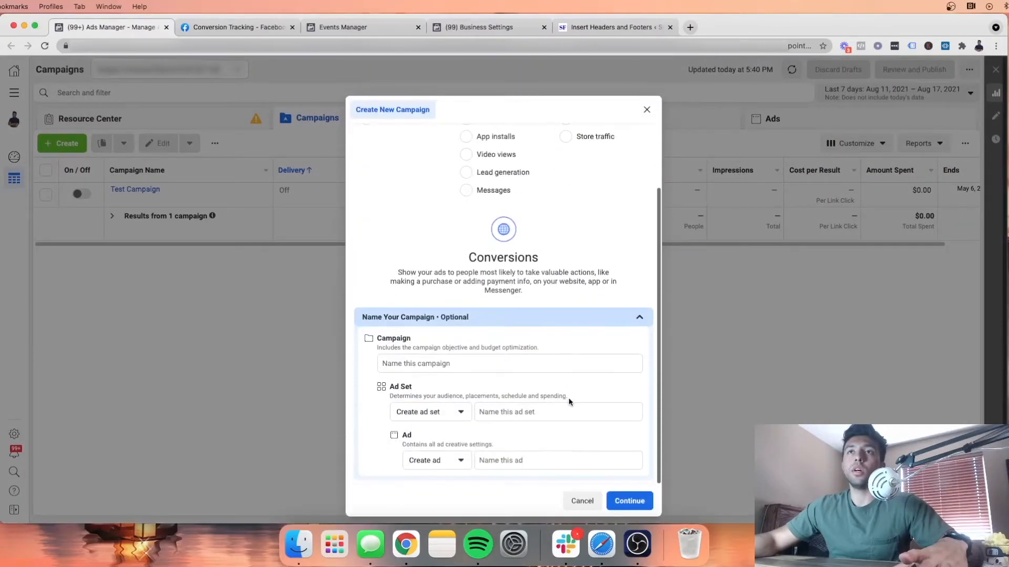
click(481, 347)
text(Tes)
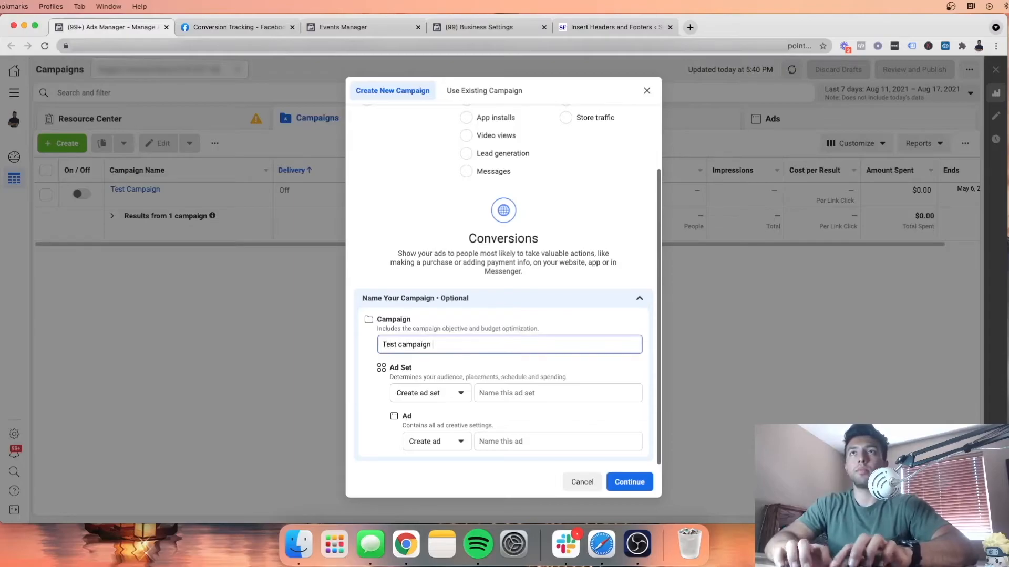
text(t campaign)
click(629, 482)
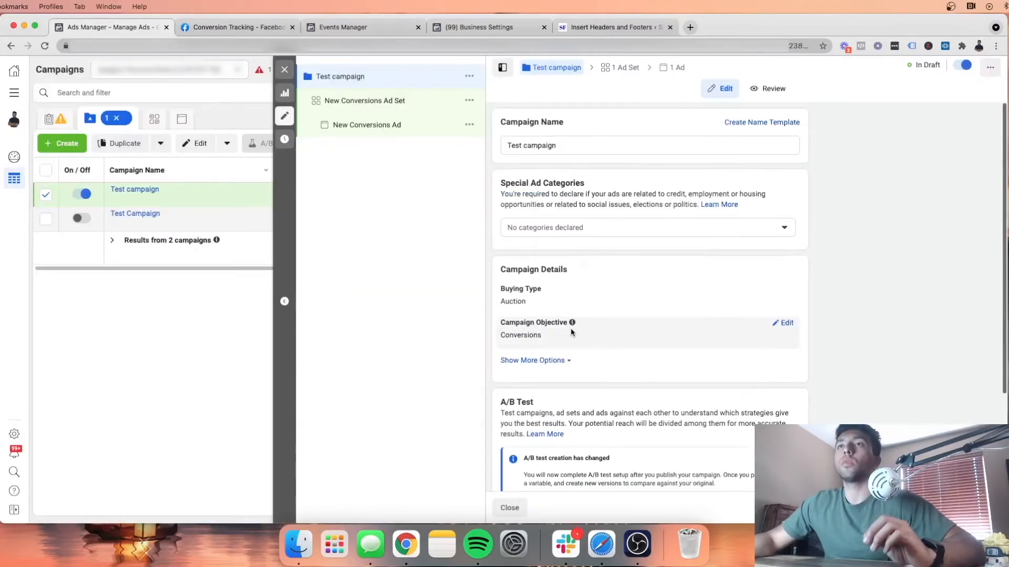
Step: Open New Conversions Ad Set and assign the sergiofelix.co Pixel for website conversions
scroll(571, 329, down, 2)
scroll(570, 333, up, 2)
click(356, 102)
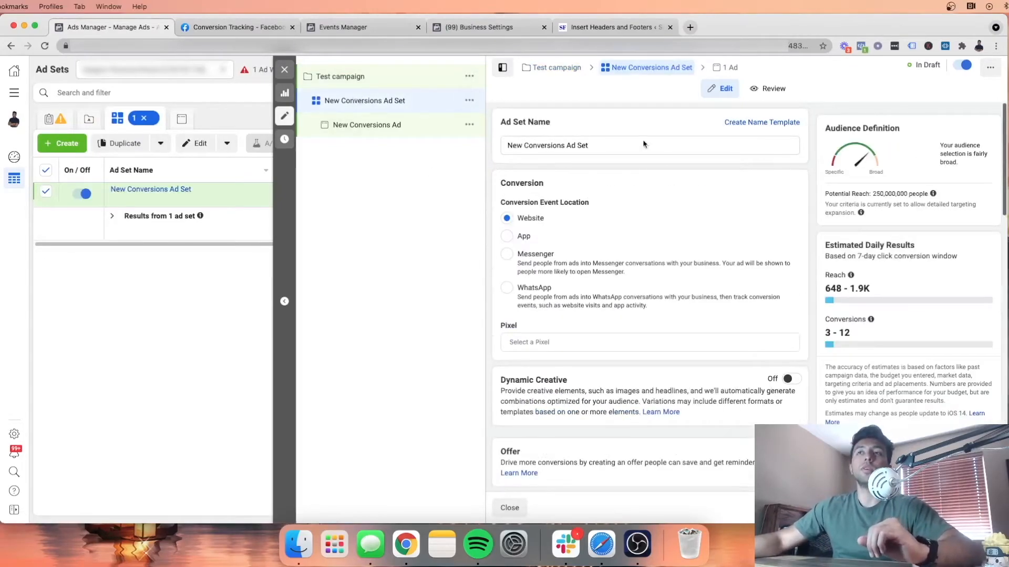
scroll(605, 302, down, 1)
click(573, 292)
click(565, 311)
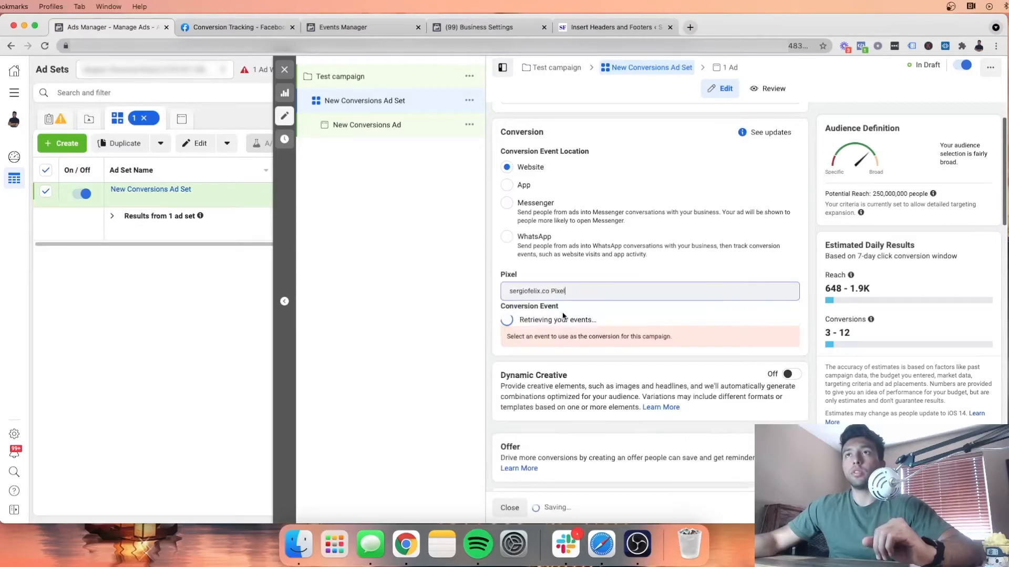
Step: Choose Contact as the conversion event for the sergiofelix.co Pixel in New Conversions Ad Set
click(578, 324)
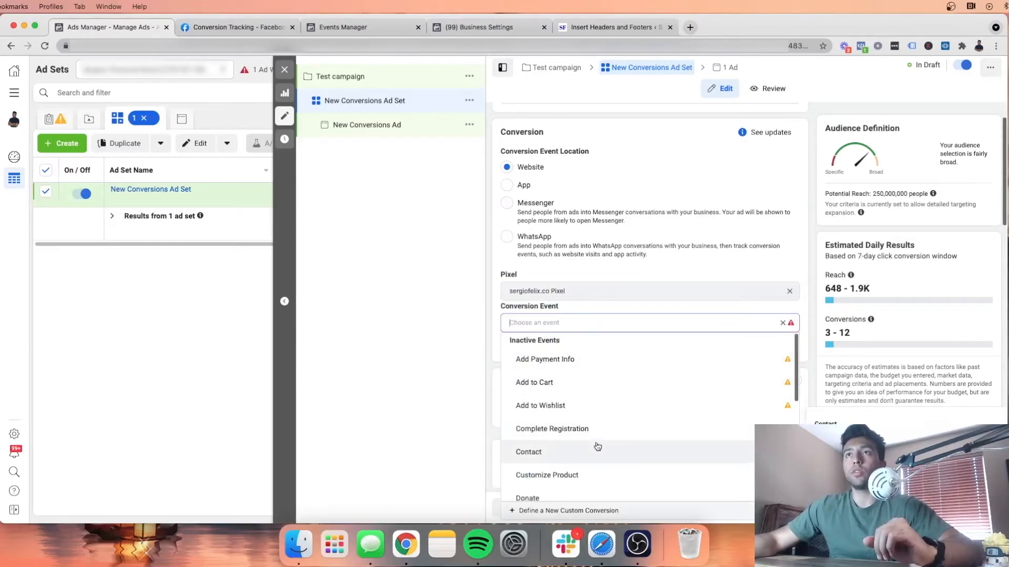
scroll(597, 448, down, 2)
scroll(597, 446, down, 5)
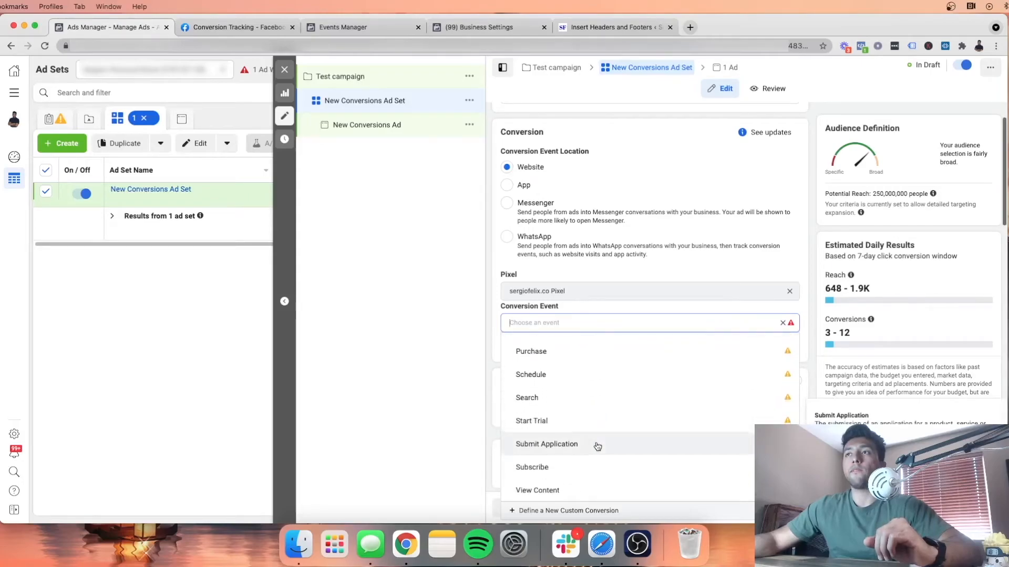
scroll(599, 444, up, 7)
mouse_move(772, 363)
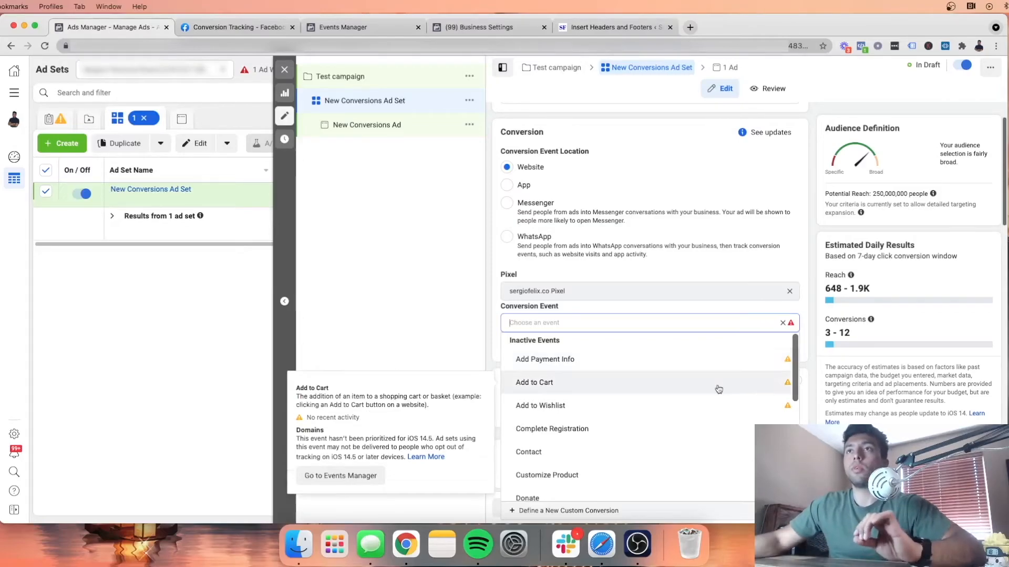
scroll(673, 402, down, 5)
scroll(673, 402, down, 5)
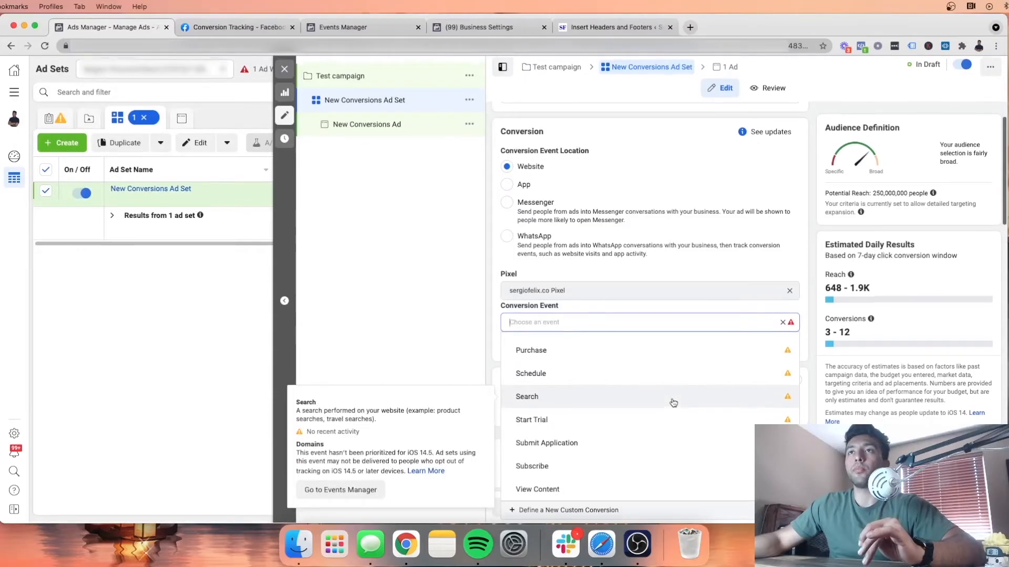
scroll(671, 402, up, 10)
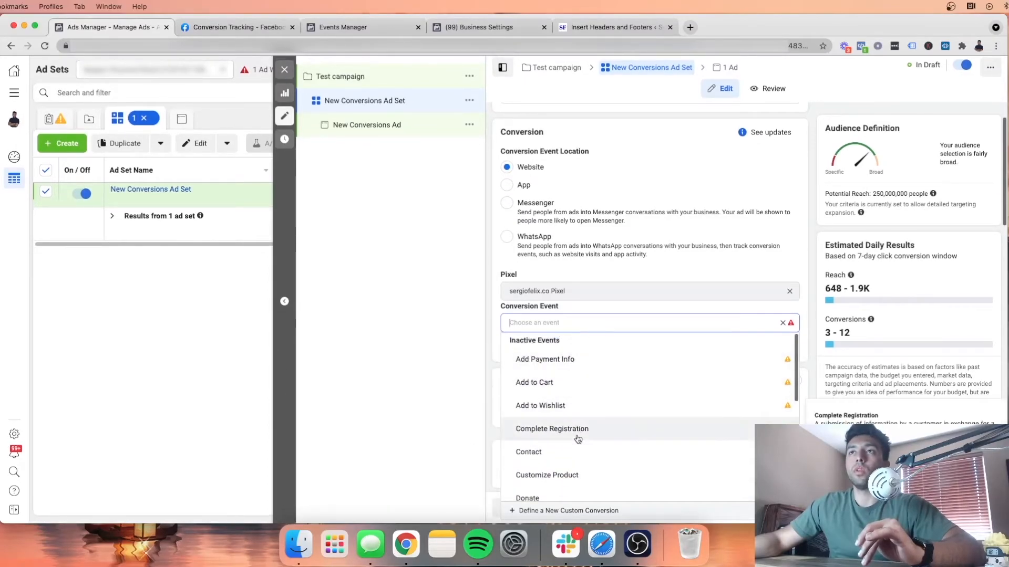
scroll(578, 440, down, 1)
click(558, 435)
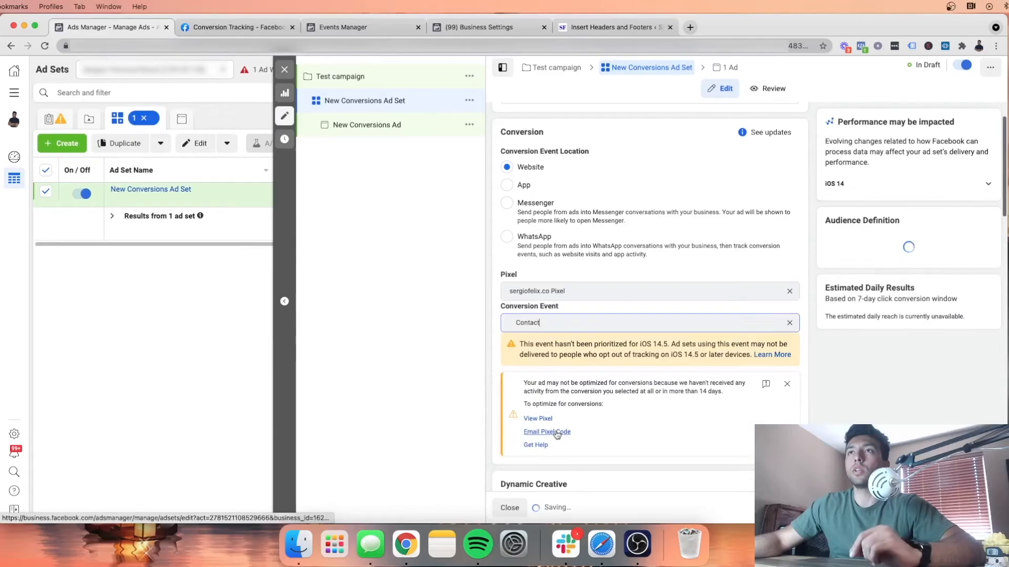
Step: Review the conversion event notices and the remaining ad set settings, from budget and audience down to placements and optimization
scroll(659, 322, down, 3)
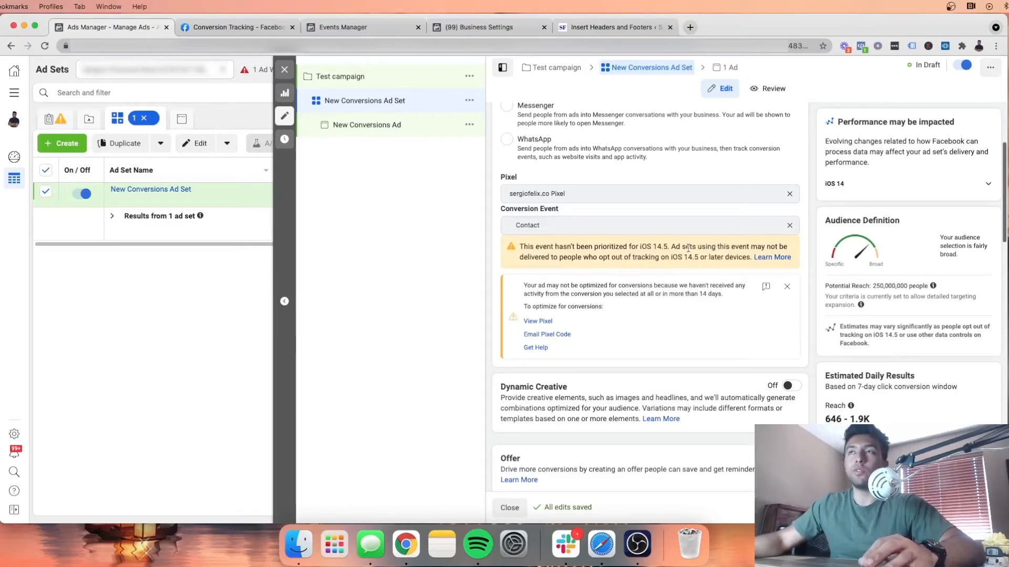
scroll(687, 247, down, 5)
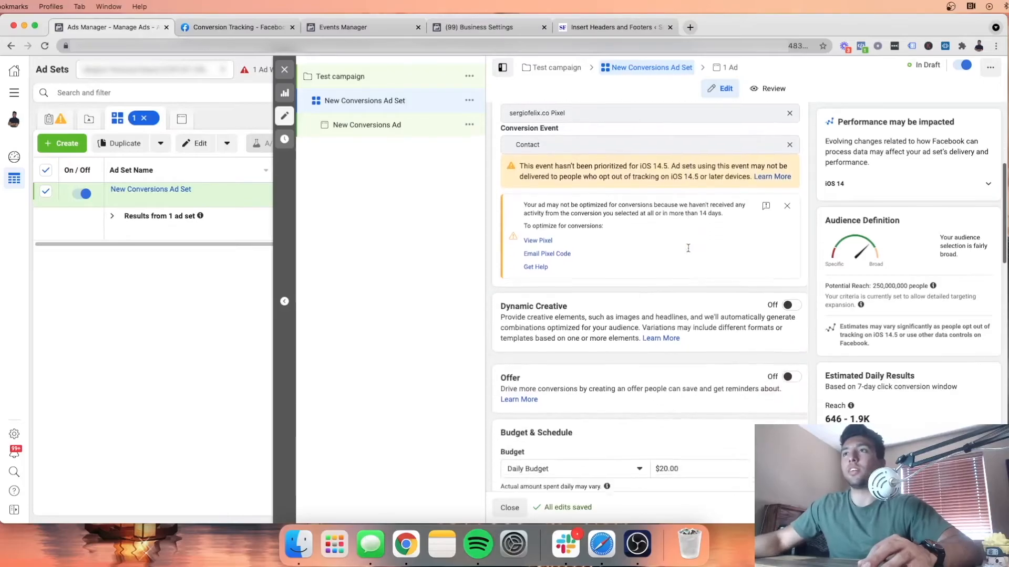
scroll(688, 248, up, 8)
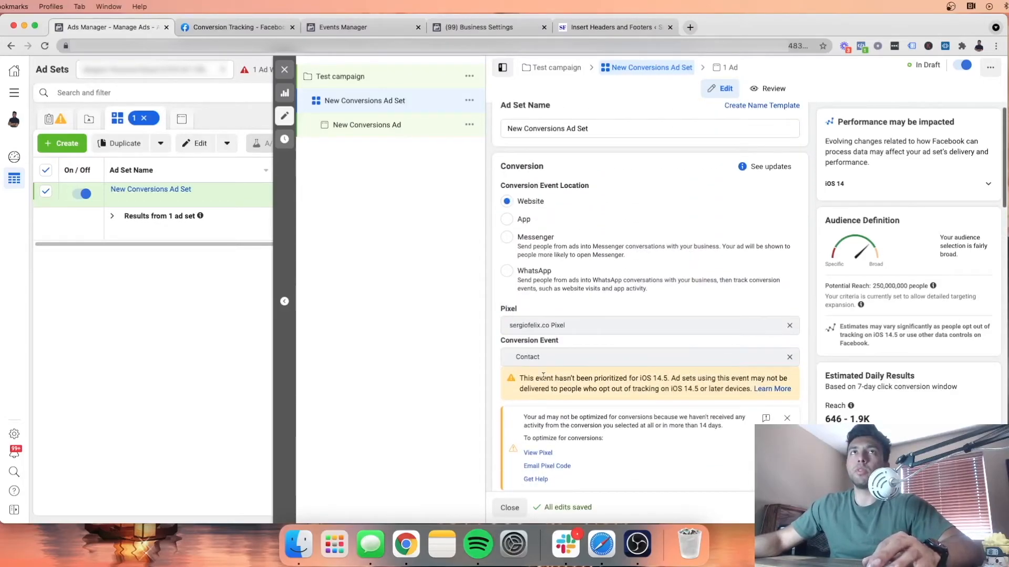
scroll(584, 395, down, 1)
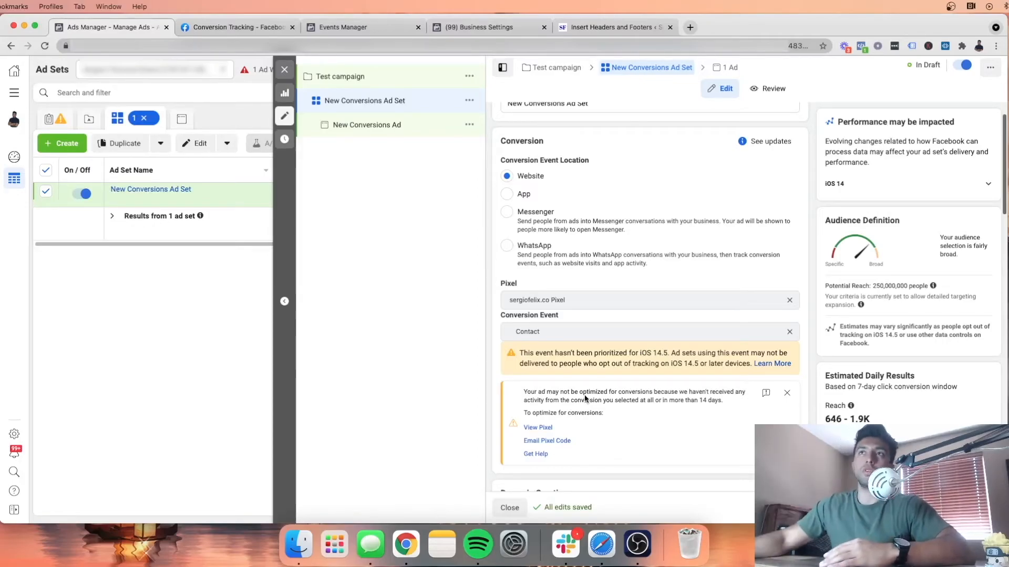
scroll(558, 349, down, 5)
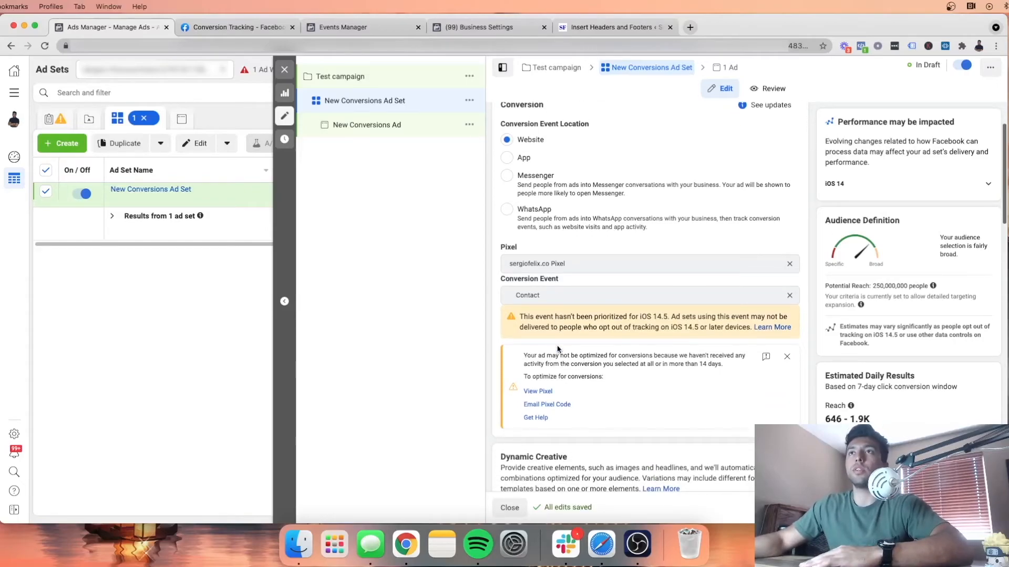
scroll(559, 347, down, 5)
scroll(559, 347, up, 2)
scroll(682, 242, down, 6)
scroll(682, 242, up, 5)
scroll(683, 246, down, 4)
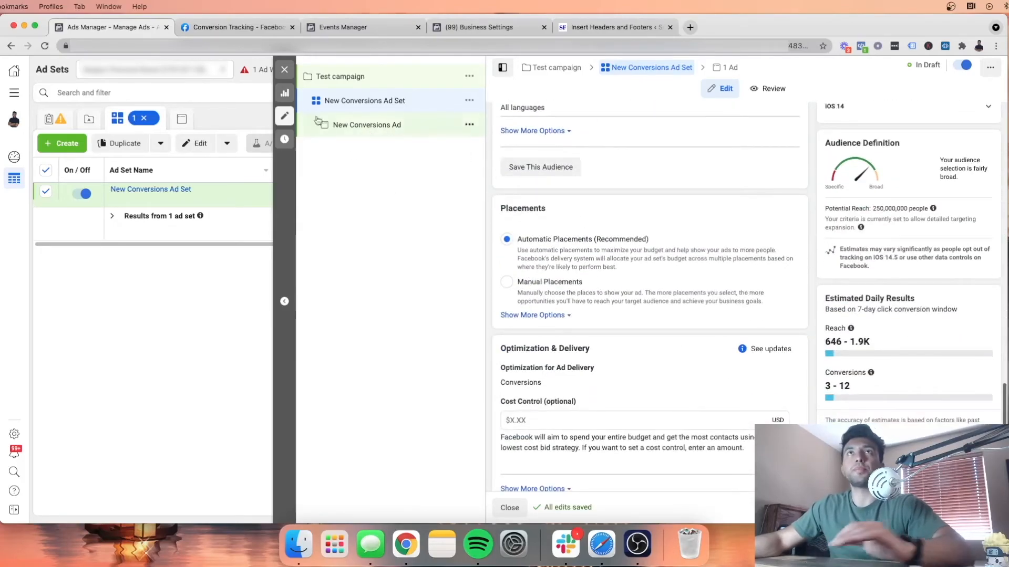
Step: Leave the ad set editor without publishing the drafts, and revisit the Business Settings domains page and the Conversion Tracking page
click(284, 70)
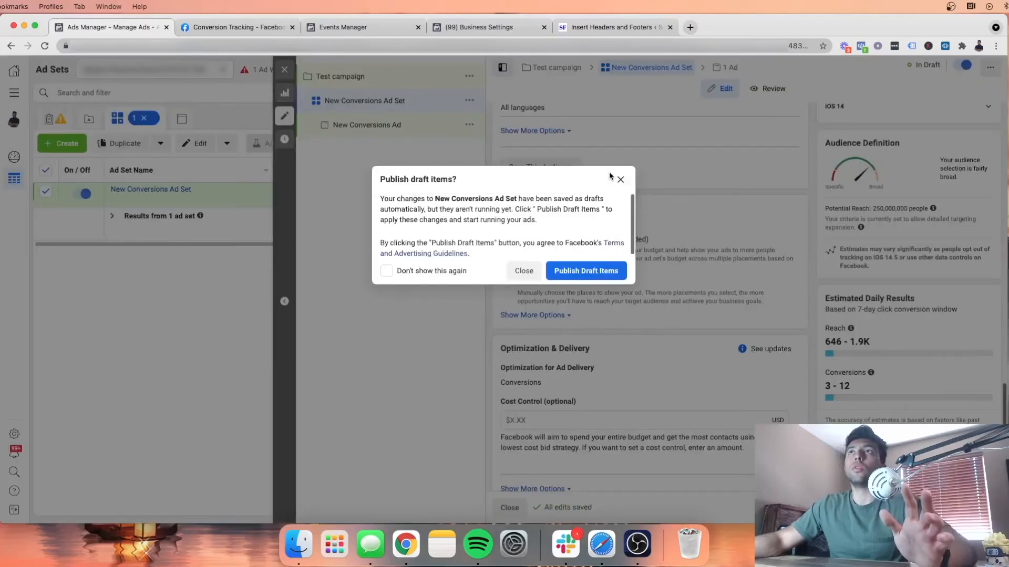
click(474, 28)
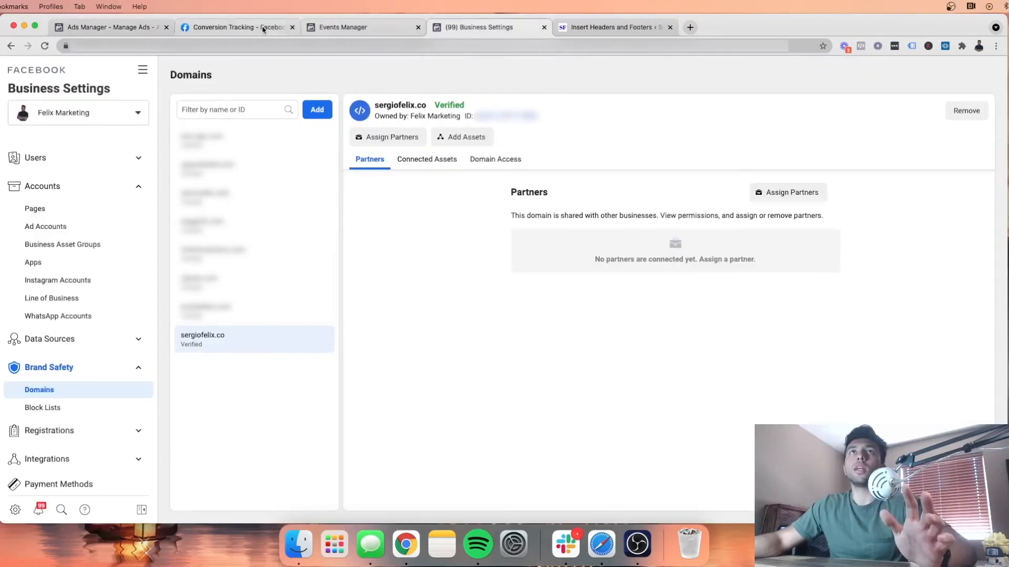
click(236, 27)
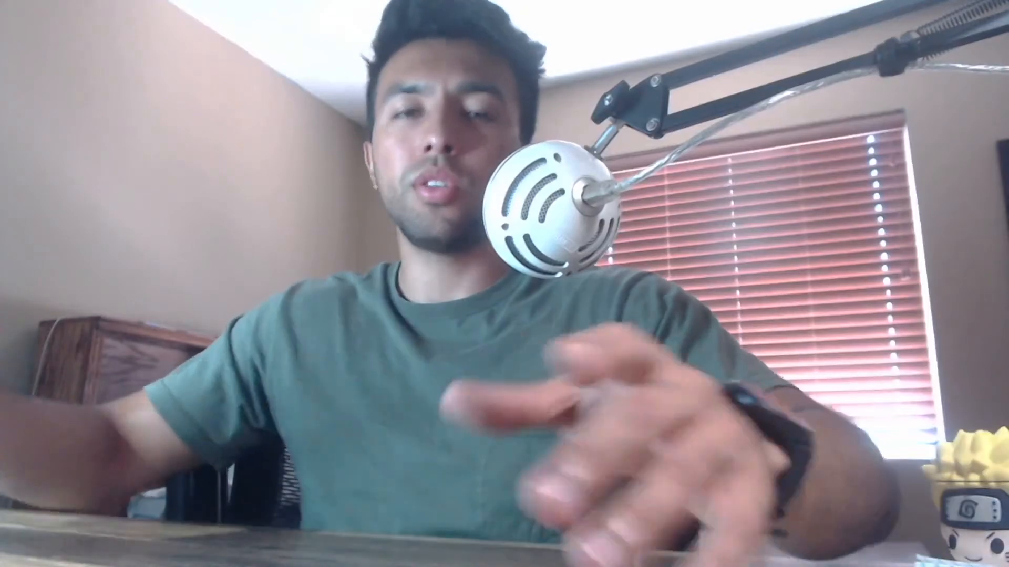